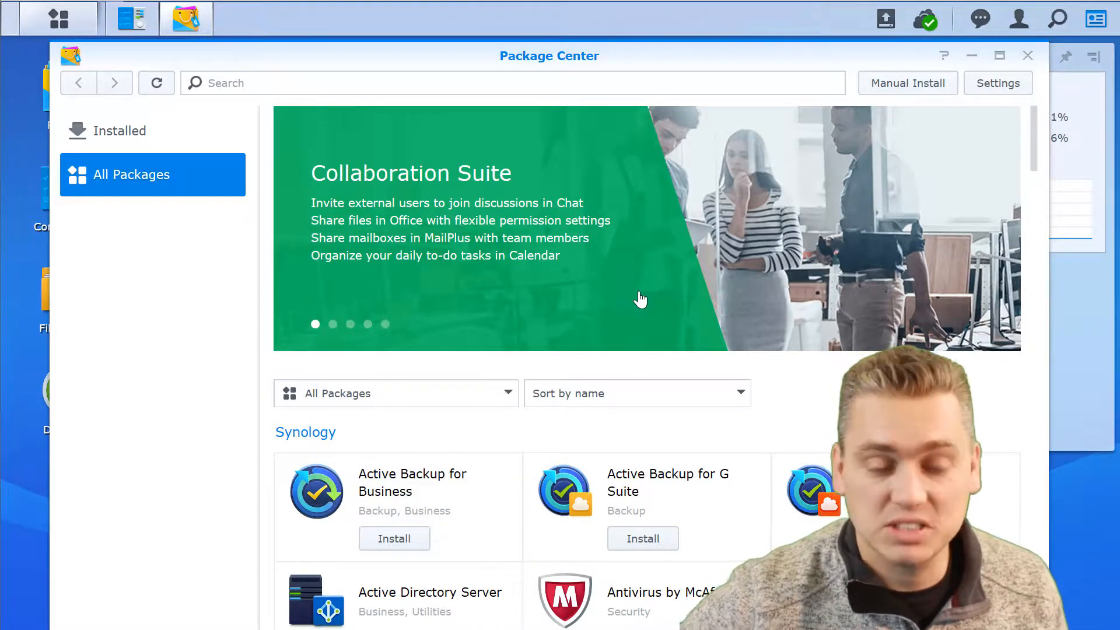
# Start updating Universal Search to 1.2.7-0243 from Installed, then return to All Packages.
pyautogui.click(121, 132)
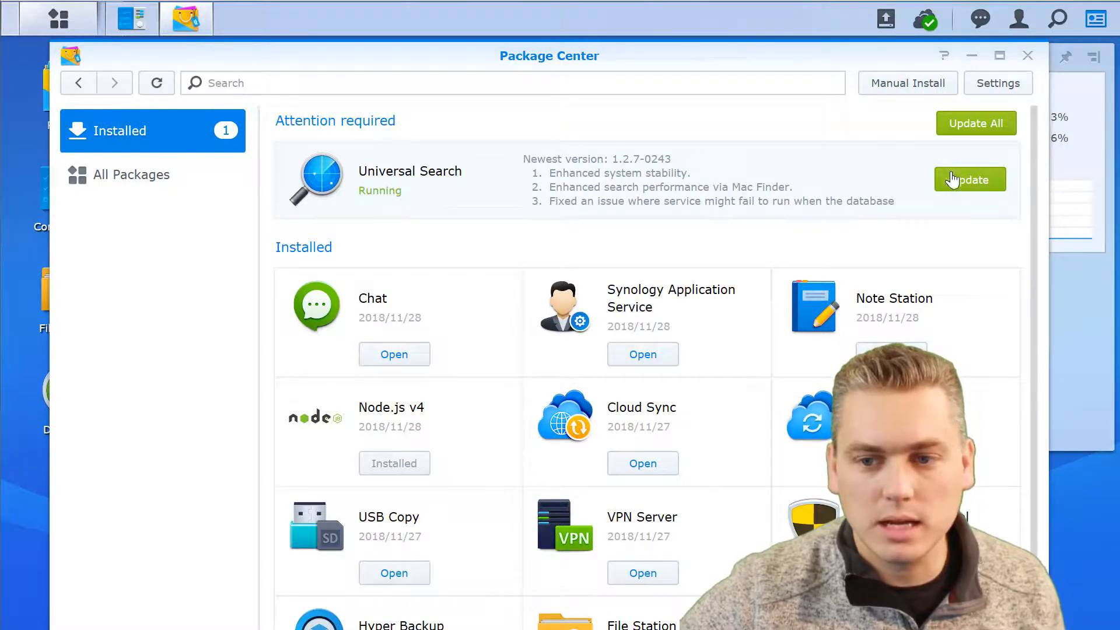
pyautogui.click(970, 180)
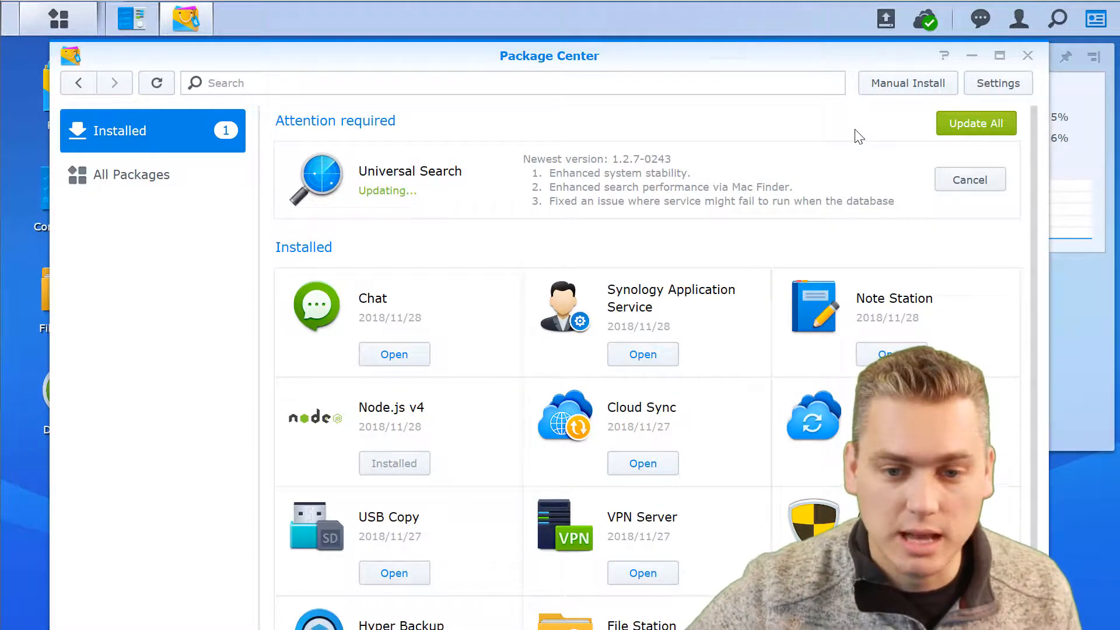
pyautogui.click(124, 178)
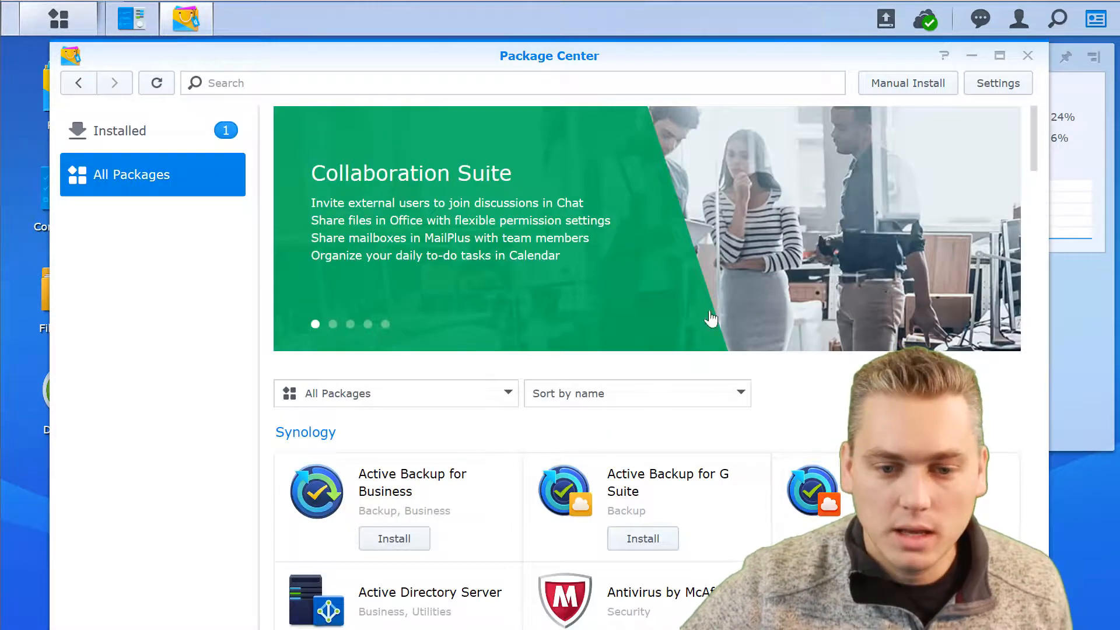
# Scroll the catalogue down to the Third-party packages such as Acronis True Image and Docker.
pyautogui.moveTo(1035, 137); pyautogui.dragTo(1004, 376)
pyautogui.scroll(-2, 1003, 377)
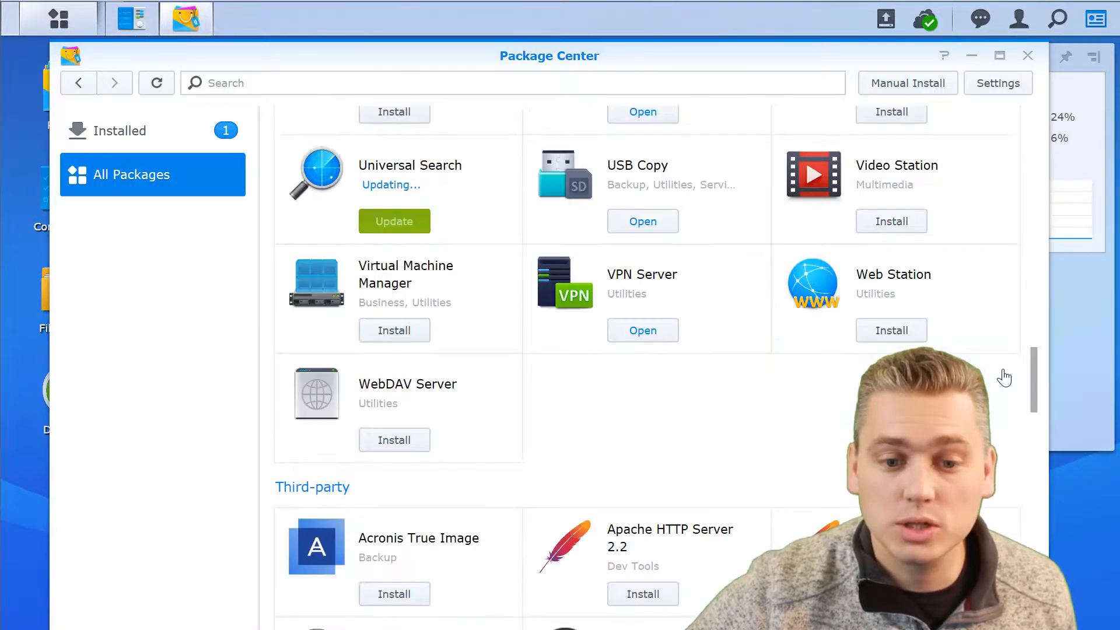
pyautogui.scroll(-10, 1006, 382)
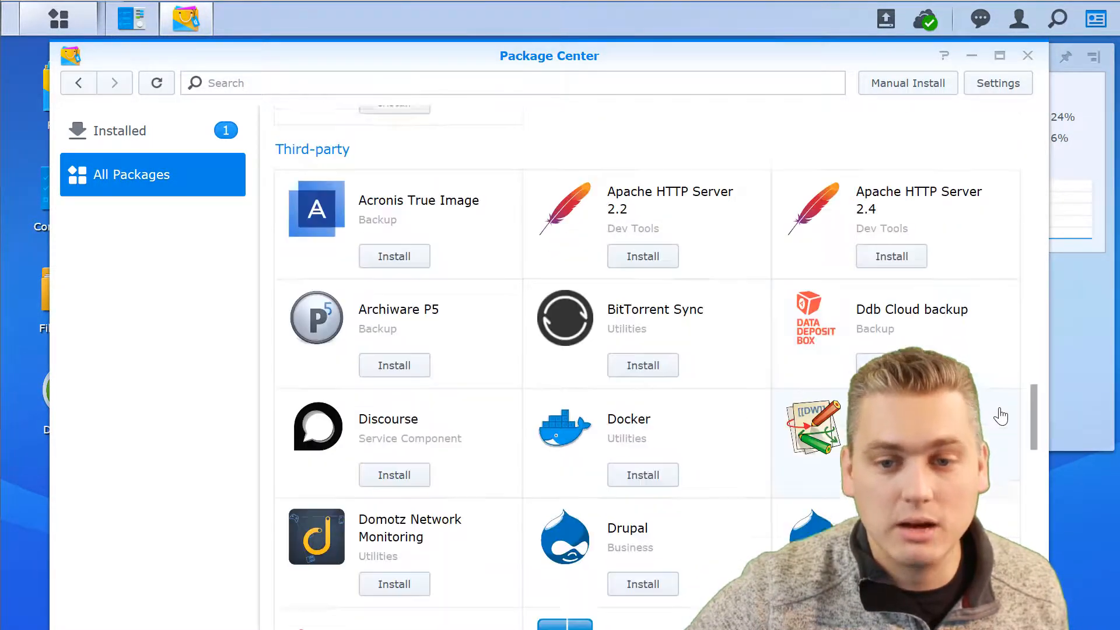
pyautogui.scroll(1, 994, 397)
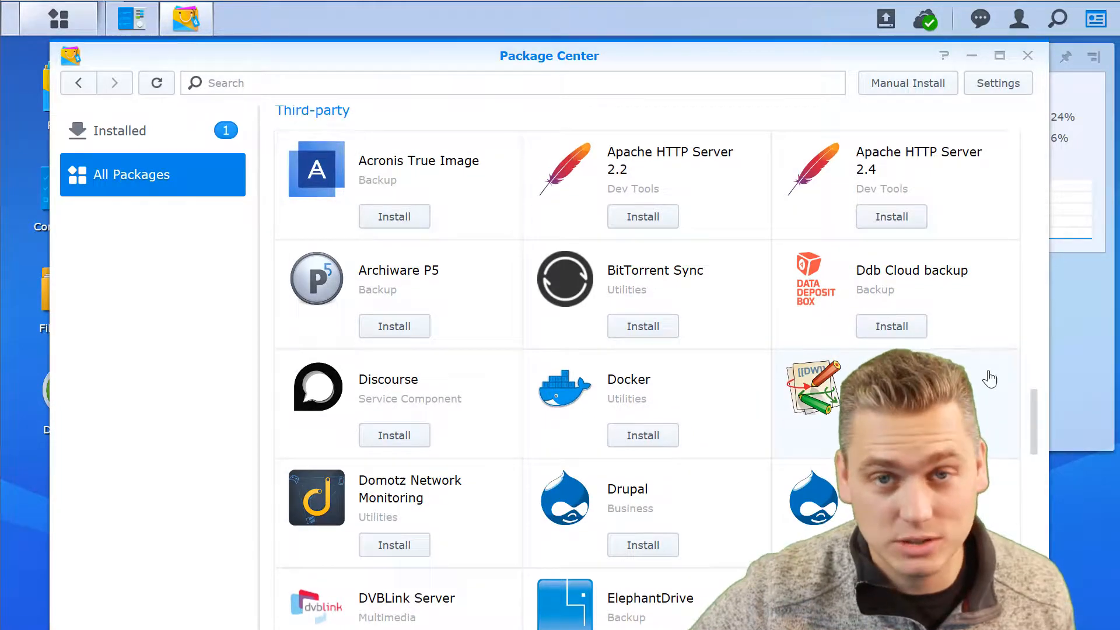
pyautogui.scroll(-1, 989, 379)
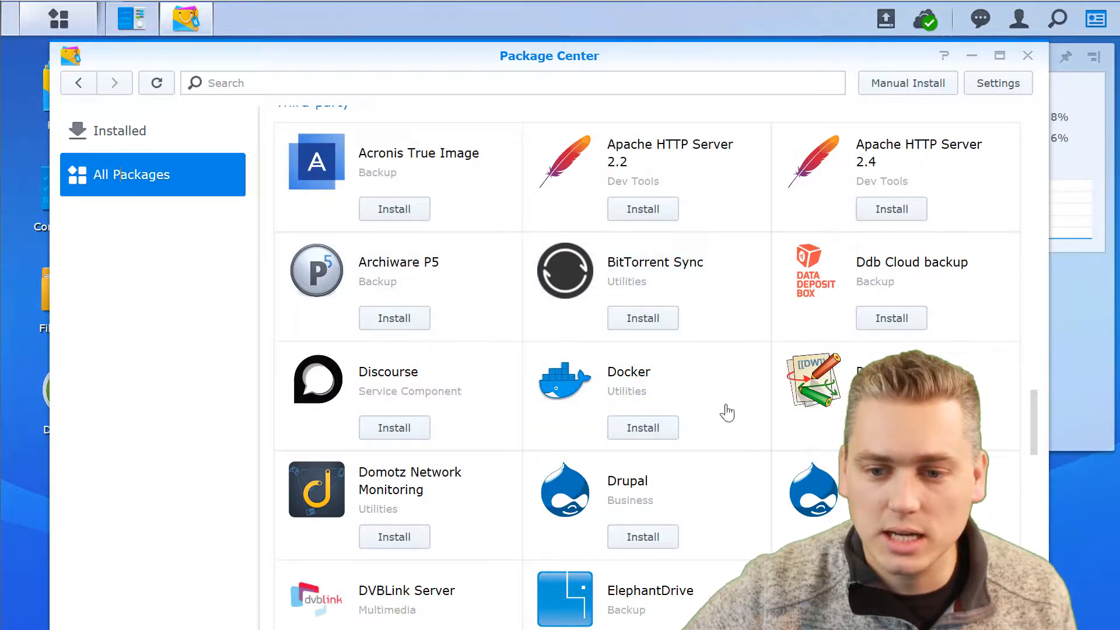
pyautogui.click(844, 387)
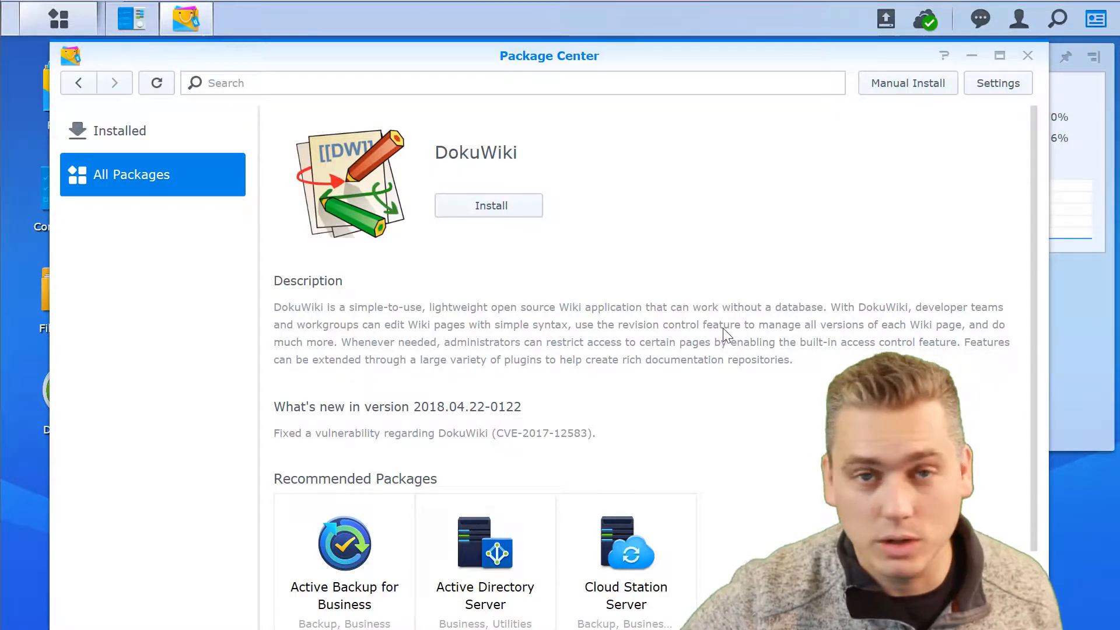
pyautogui.click(77, 86)
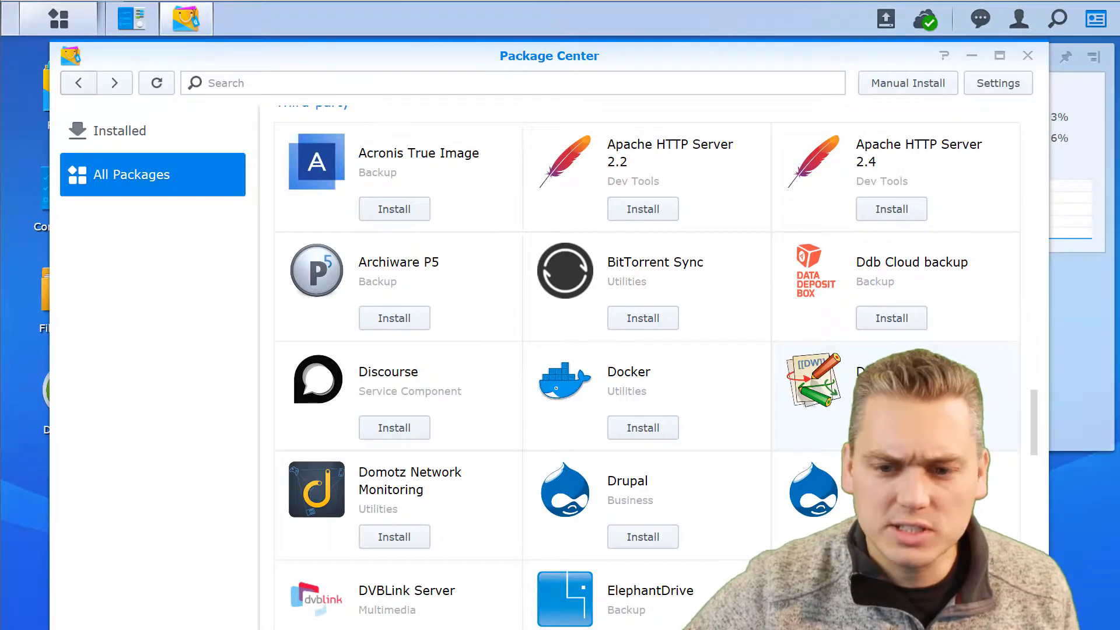
# Scroll through the remaining third-party packages down to Webalizer.
pyautogui.scroll(-4, 647, 367)
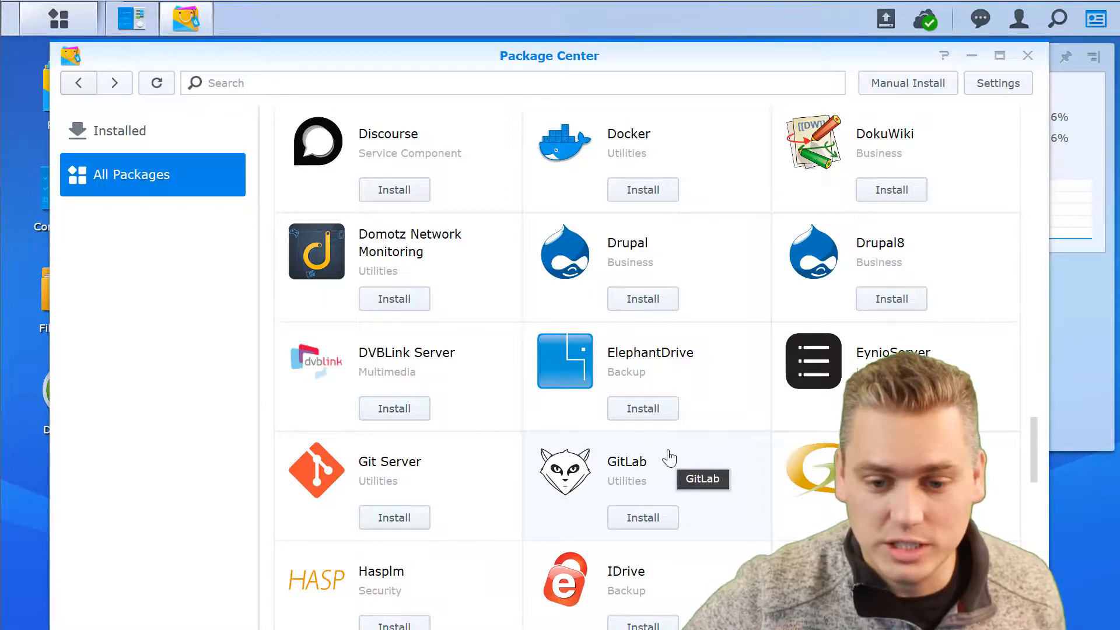
pyautogui.scroll(-2, 709, 473)
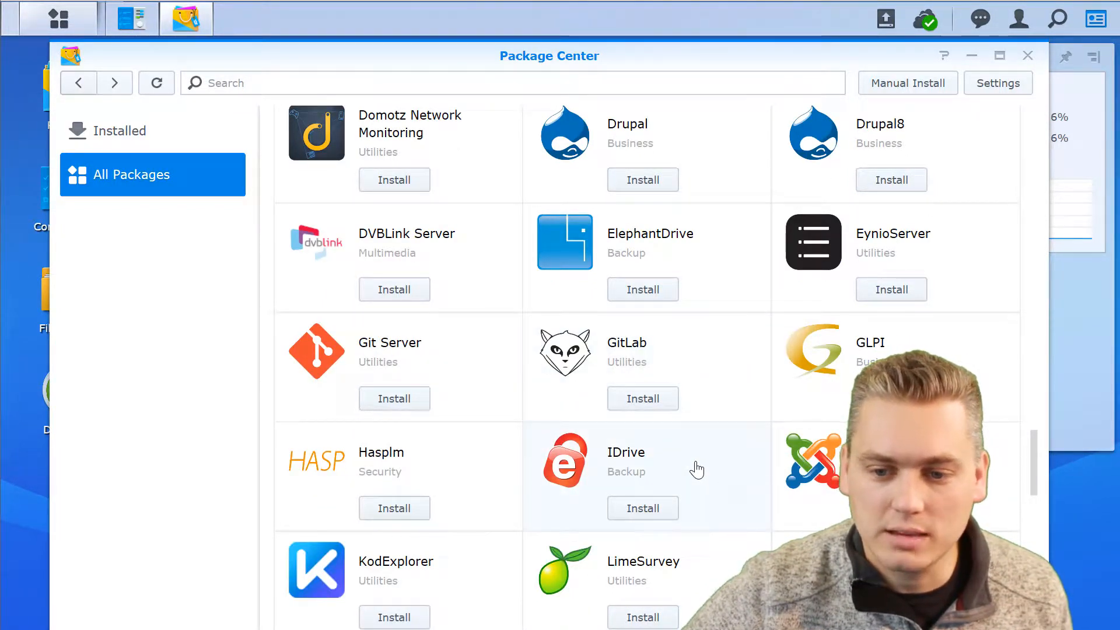
pyautogui.scroll(-4, 585, 482)
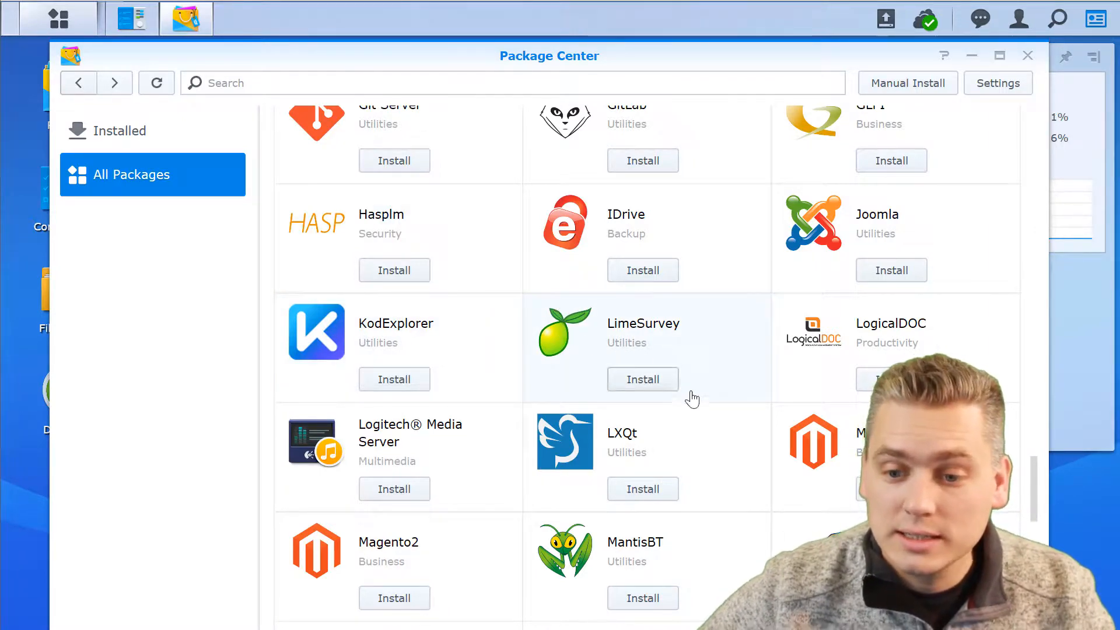
pyautogui.scroll(-2, 708, 405)
pyautogui.scroll(-2, 708, 404)
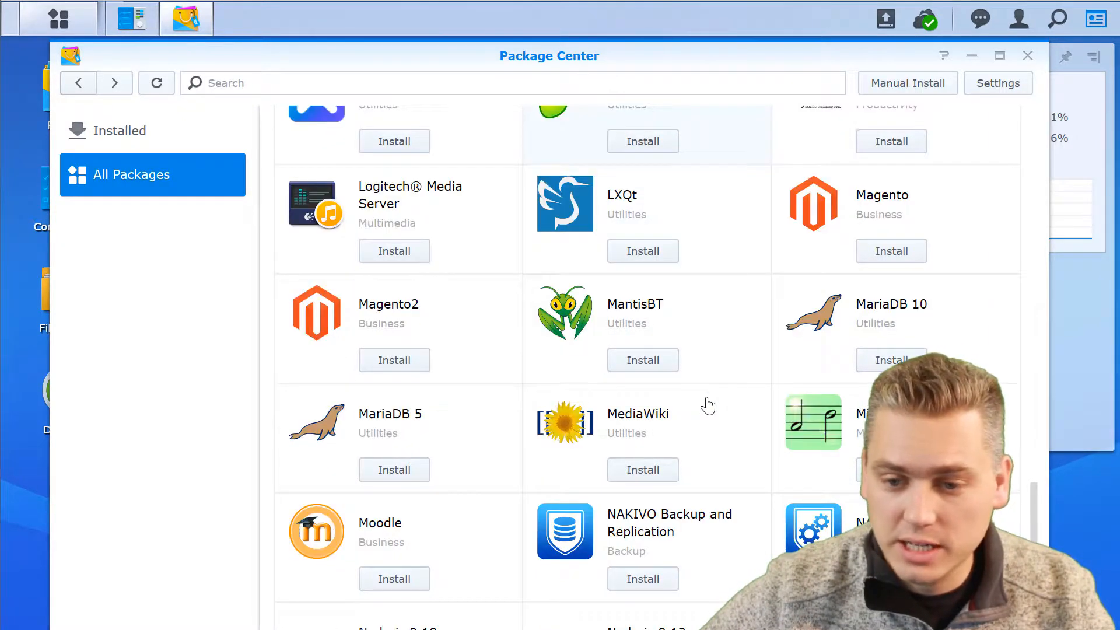
pyautogui.scroll(-4, 707, 404)
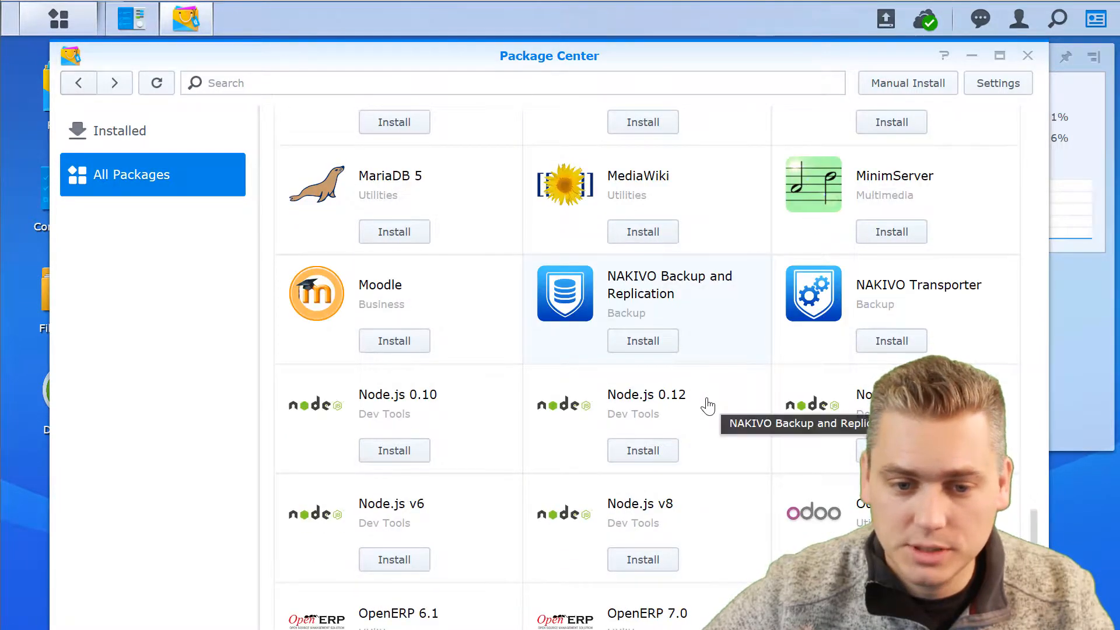
pyautogui.scroll(-2, 707, 404)
pyautogui.scroll(-2, 707, 405)
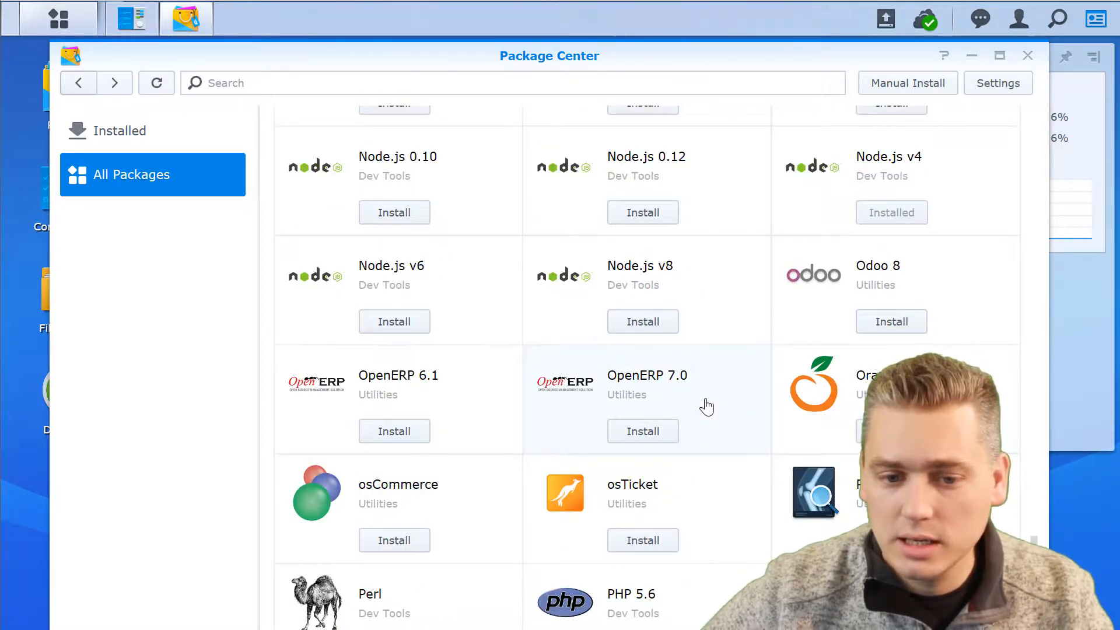
pyautogui.scroll(-2, 707, 407)
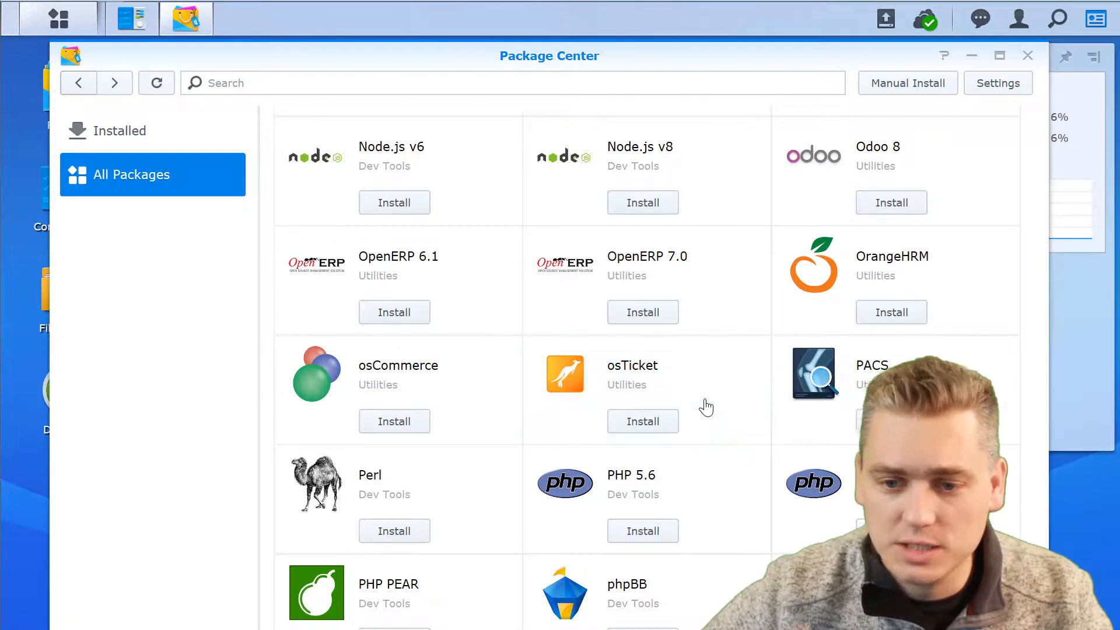
pyautogui.scroll(-4, 705, 407)
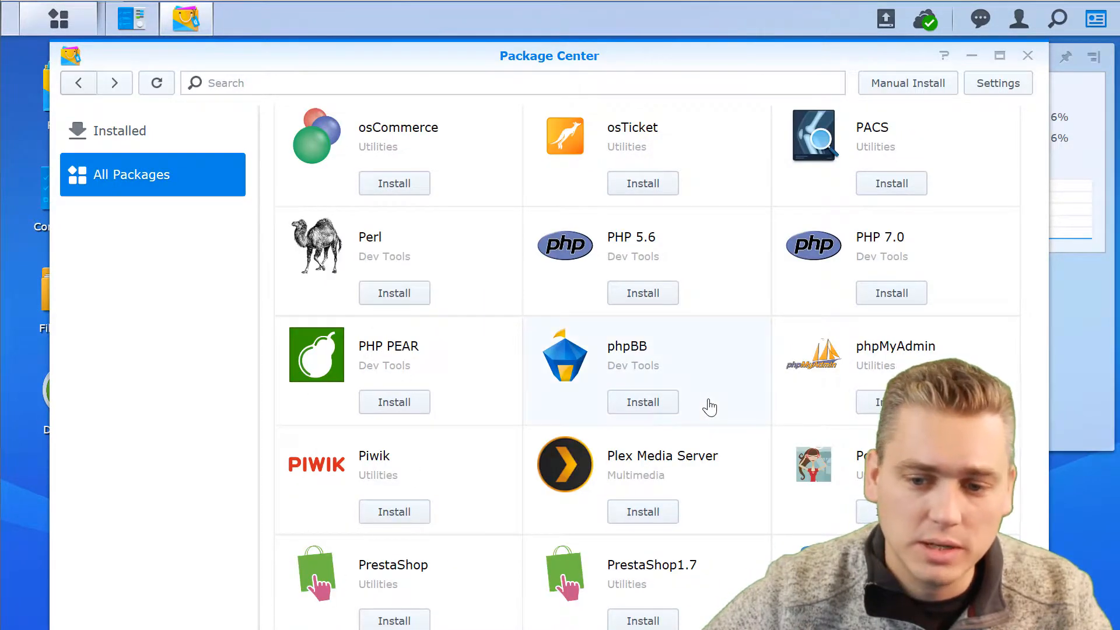
pyautogui.scroll(-2, 708, 406)
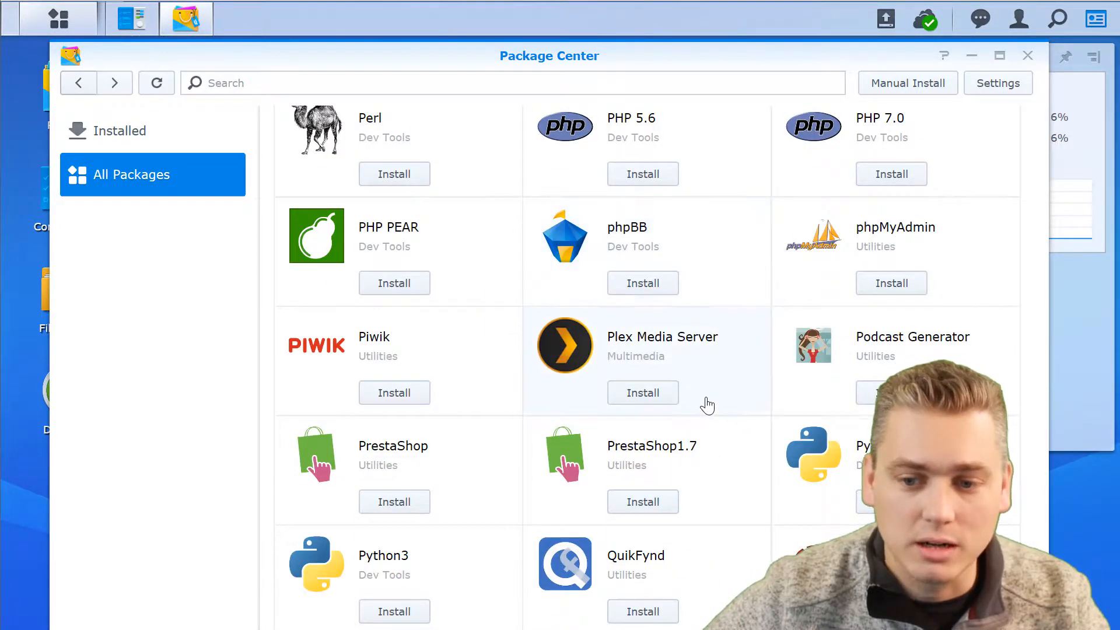
pyautogui.scroll(-2, 714, 393)
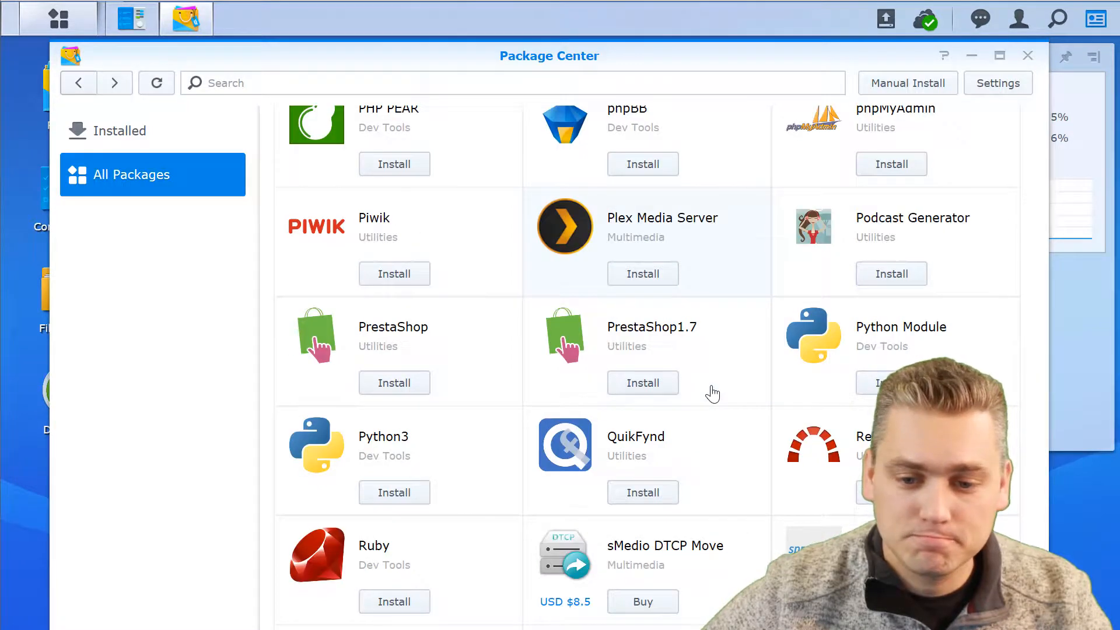
pyautogui.scroll(-2, 712, 394)
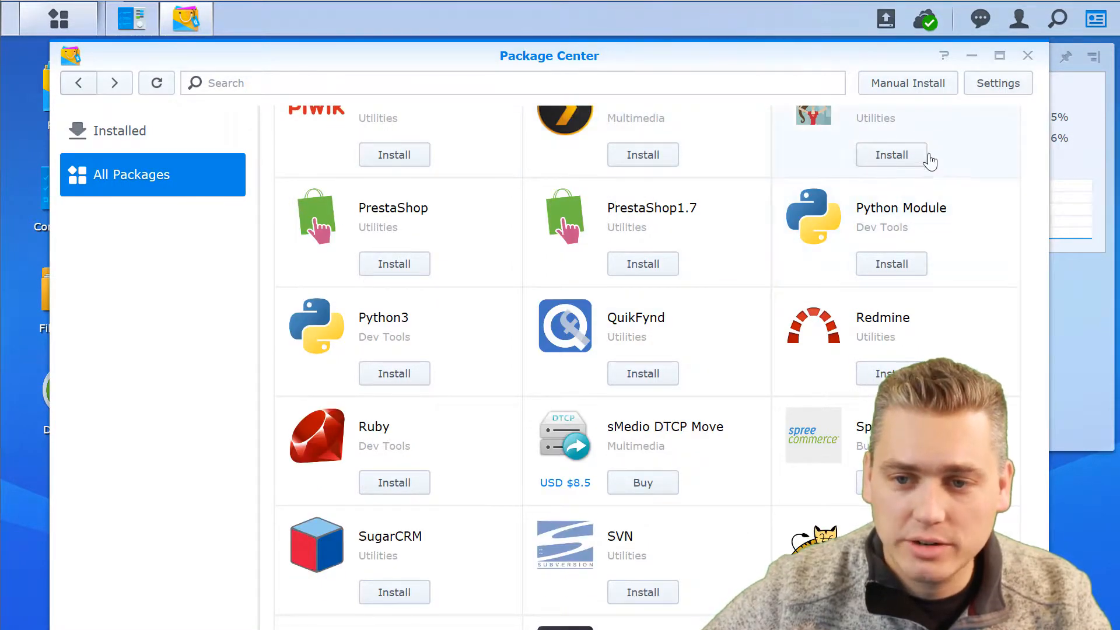
pyautogui.scroll(2, 933, 172)
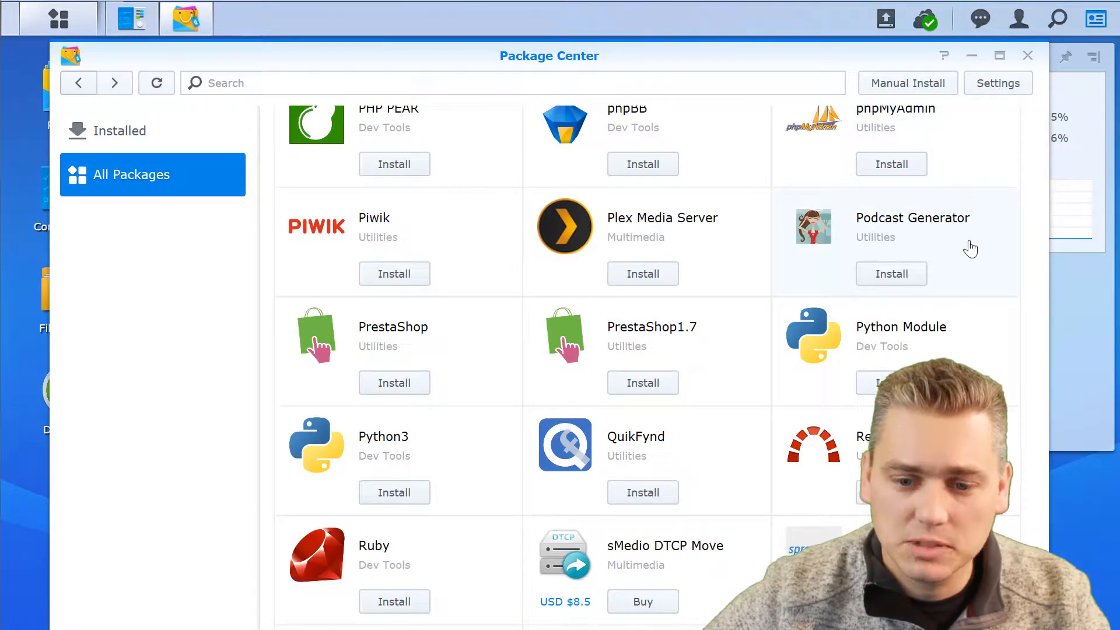
pyautogui.scroll(-2, 621, 272)
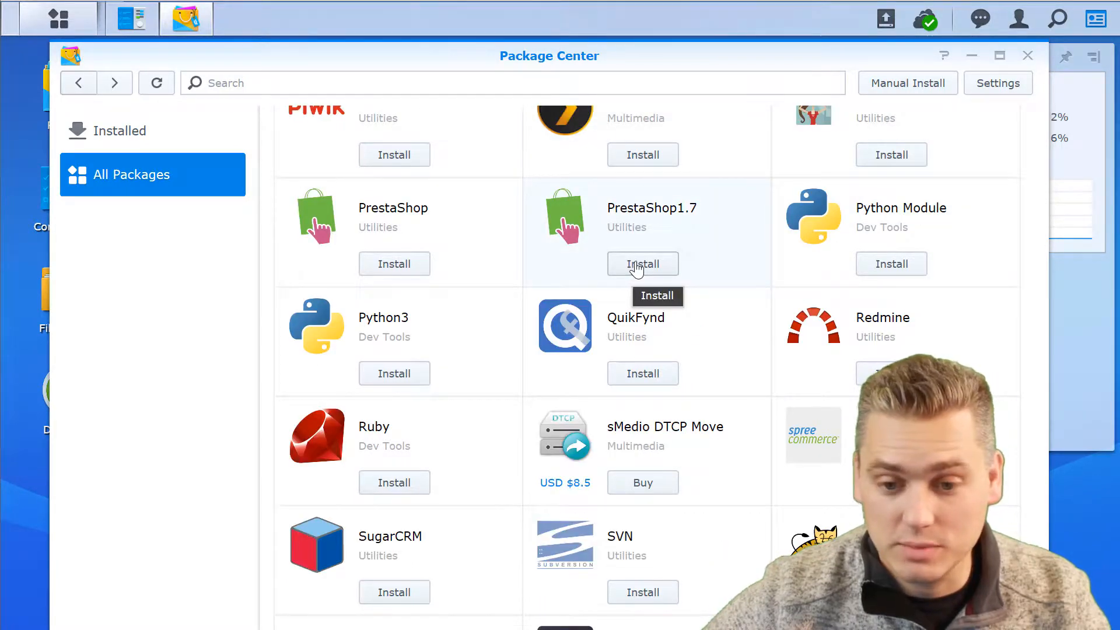
pyautogui.scroll(-3, 637, 269)
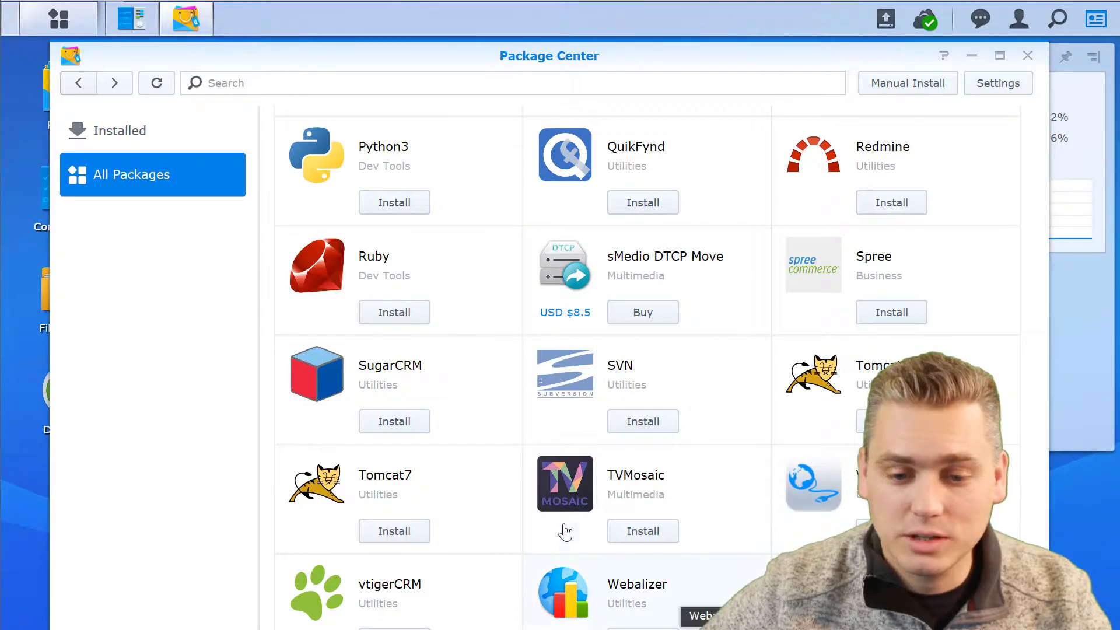
# Nudge the Package Center window upward and scroll back to the top of the catalogue.
pyautogui.moveTo(474, 51)
pyautogui.mouseDown()
pyautogui.moveTo(475, 37)
pyautogui.moveTo(477, 50)
pyautogui.mouseUp()
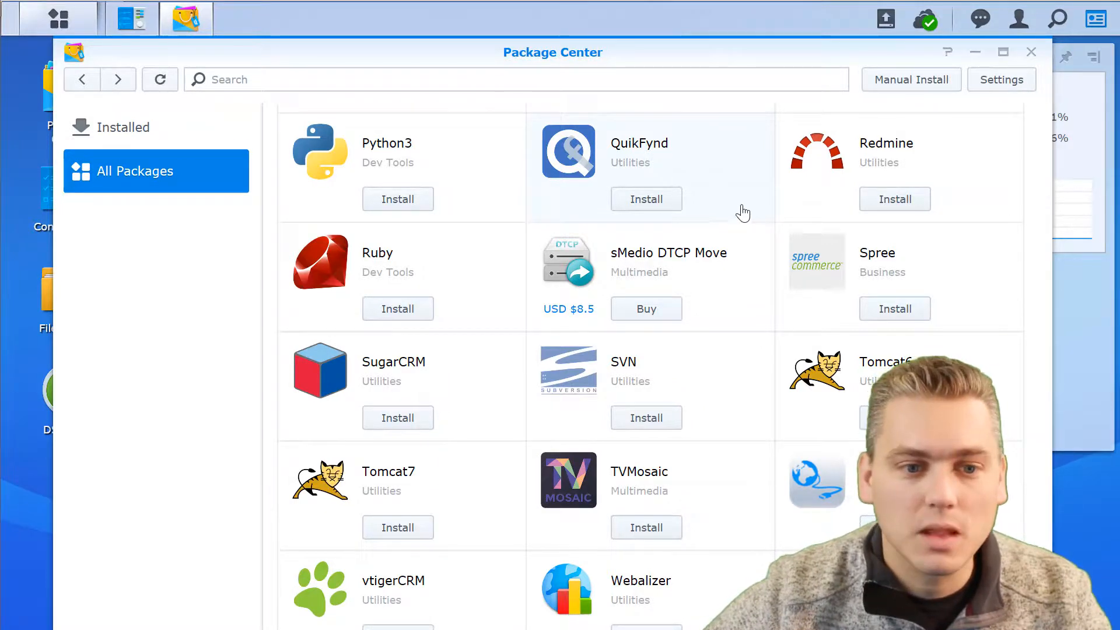
pyautogui.scroll(5, 889, 205)
pyautogui.scroll(15, 889, 206)
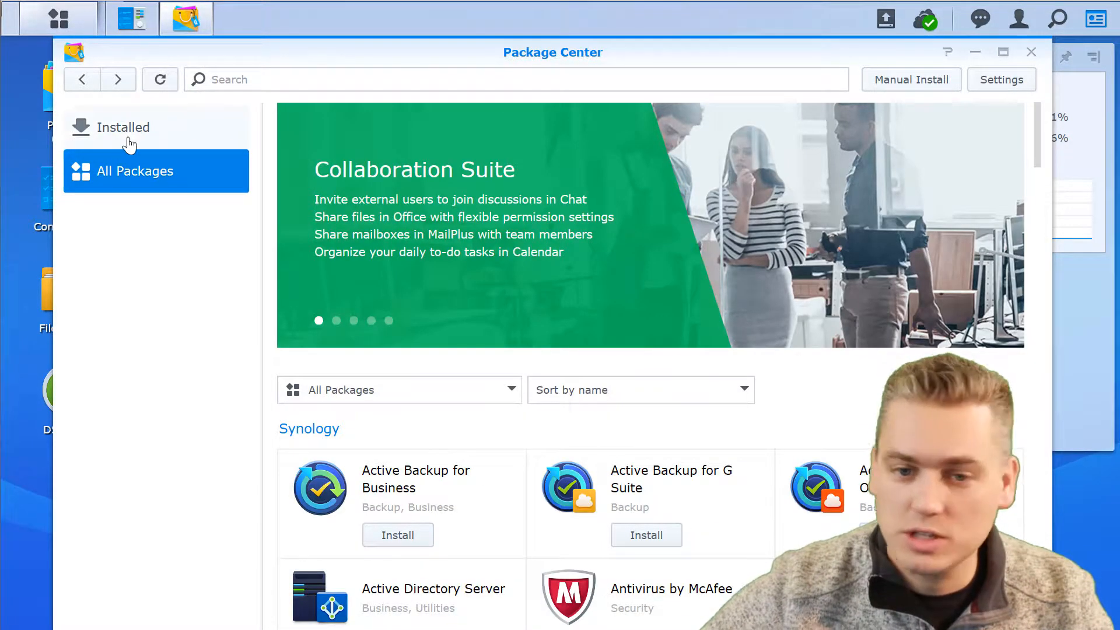
# Close the Package Center and Control Panel windows.
pyautogui.click(1030, 53)
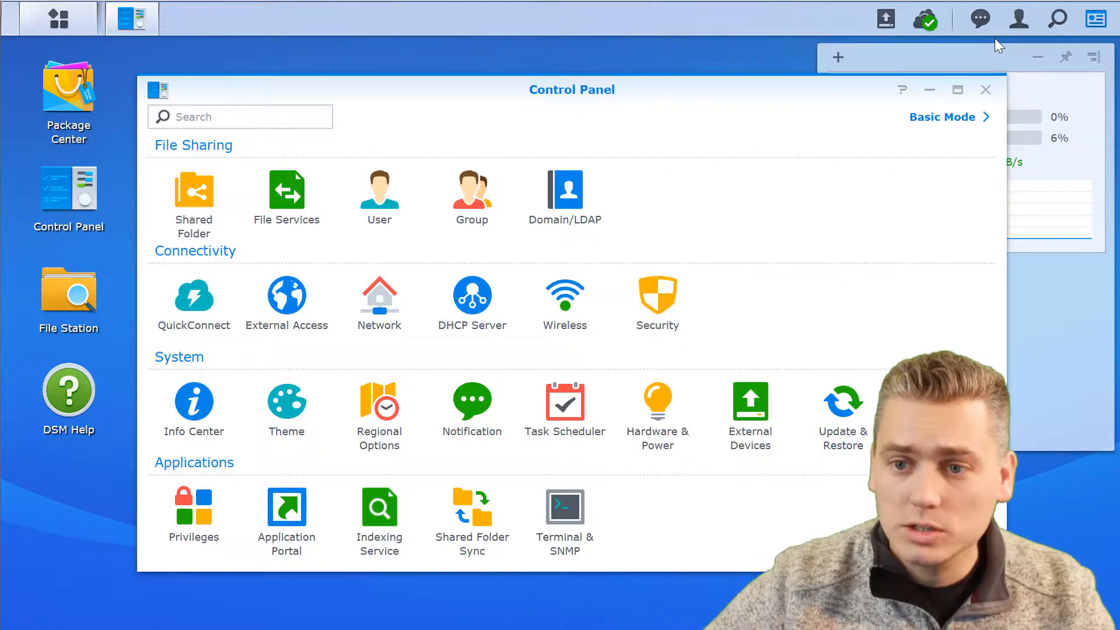
pyautogui.click(985, 90)
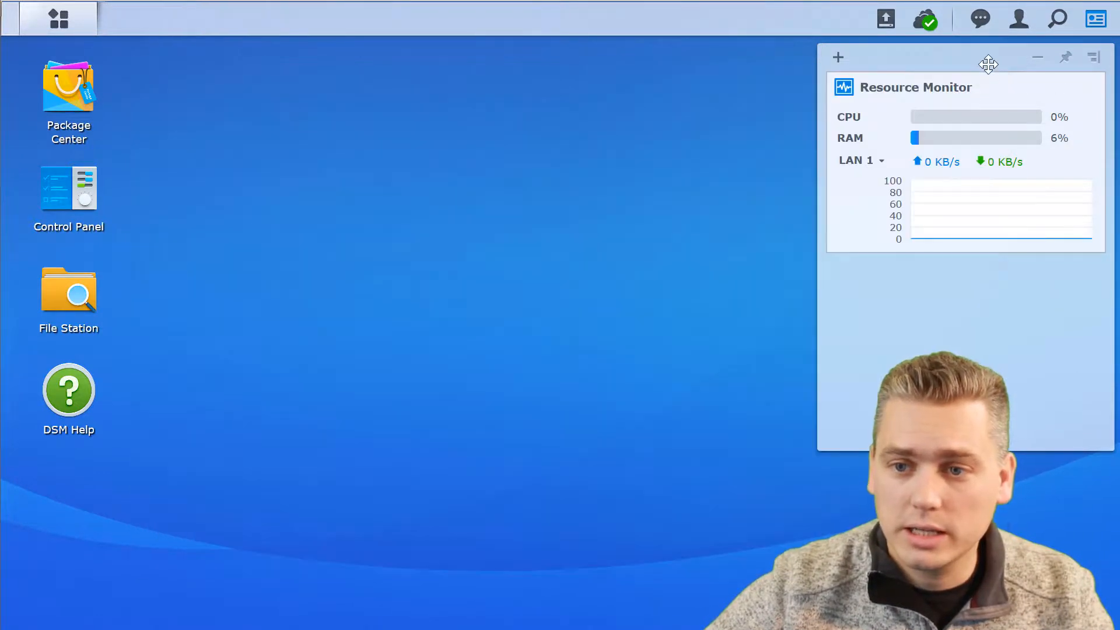
# Look through the system event notifications list, then dismiss the panel.
pyautogui.click(981, 21)
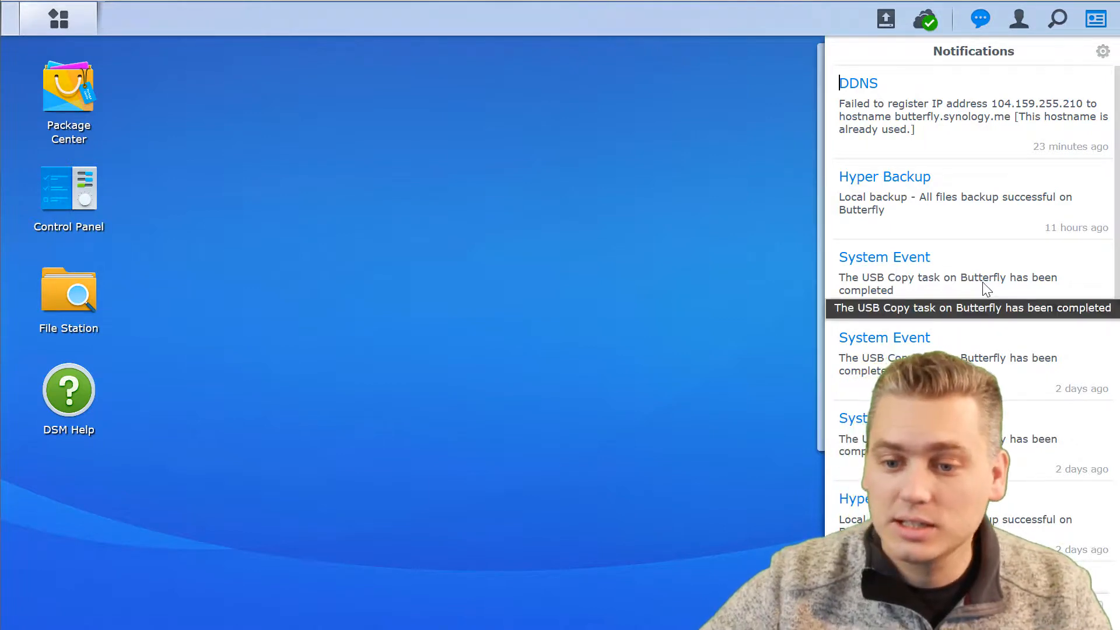
pyautogui.scroll(-10, 985, 289)
pyautogui.scroll(6, 980, 298)
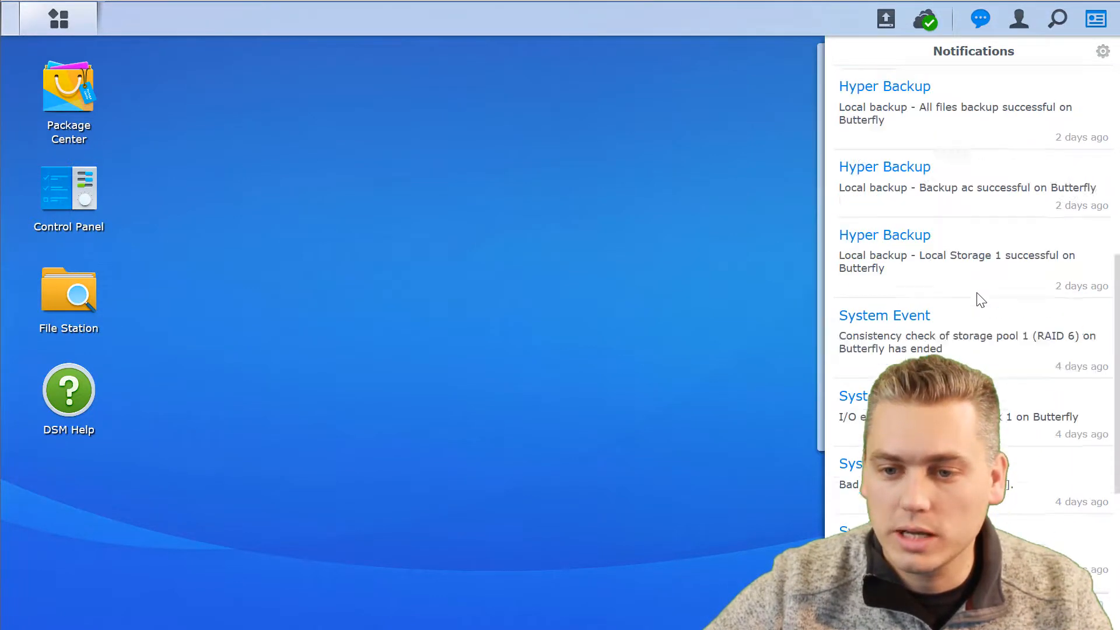
pyautogui.scroll(-5, 978, 299)
pyautogui.scroll(-2, 979, 300)
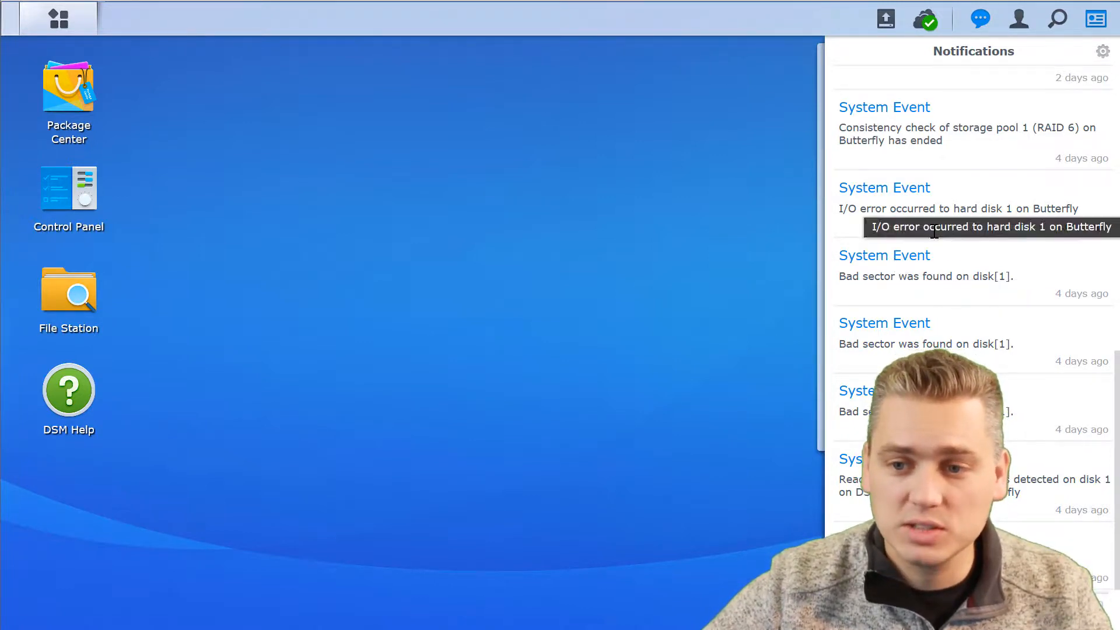
pyautogui.scroll(10, 933, 244)
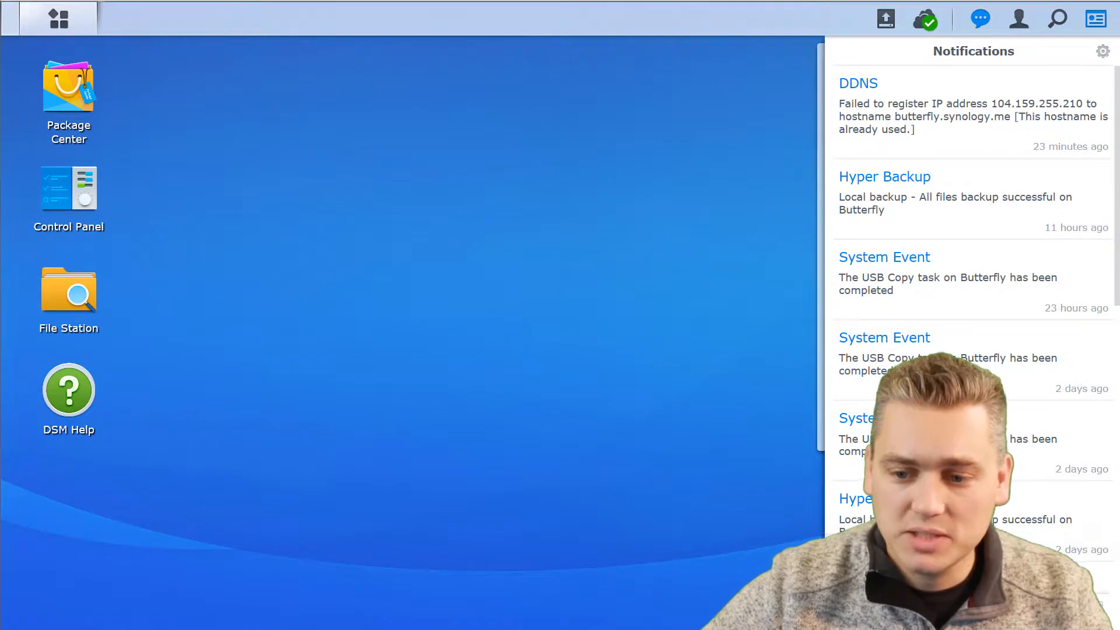
pyautogui.click(980, 19)
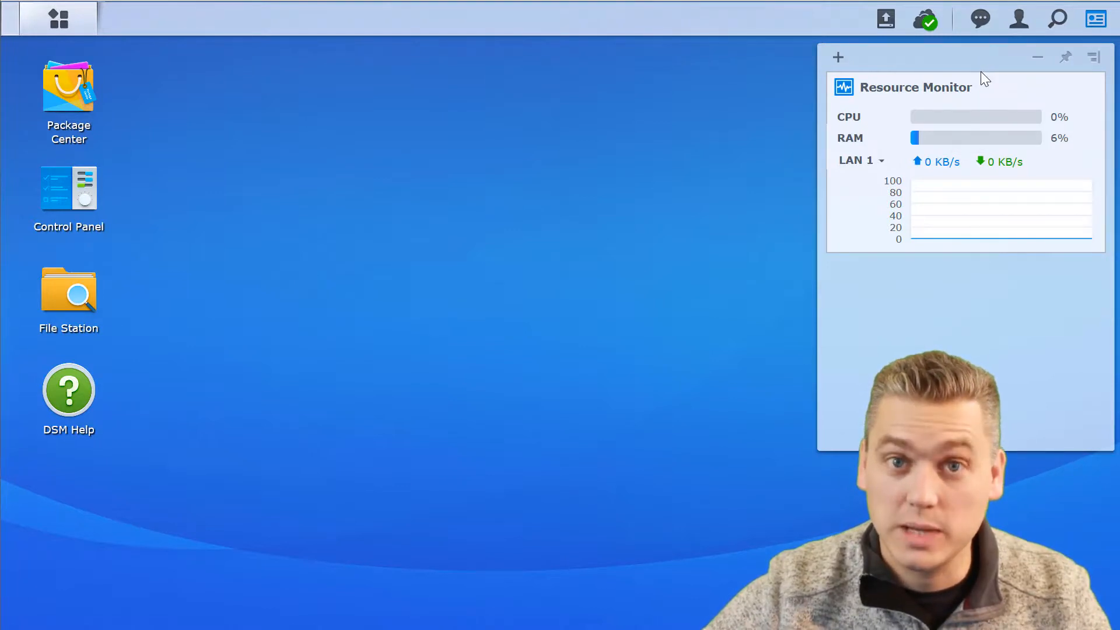
pyautogui.moveTo(999, 136)
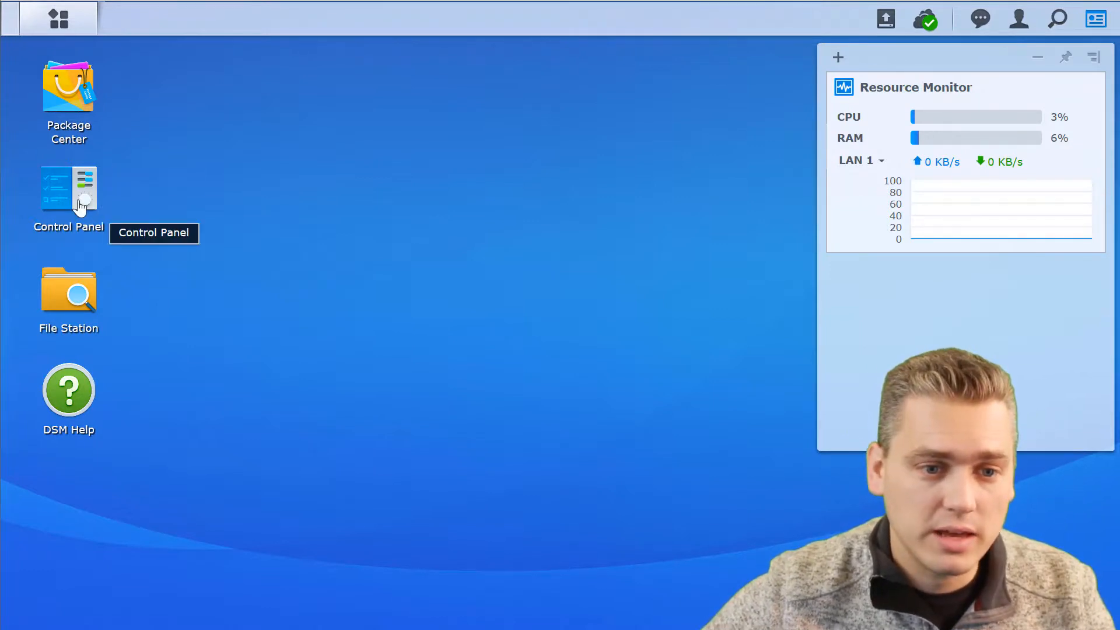
# Open Control Panel, open and close File Station, and bring up the Main Menu of apps.
pyautogui.doubleClick(60, 197)
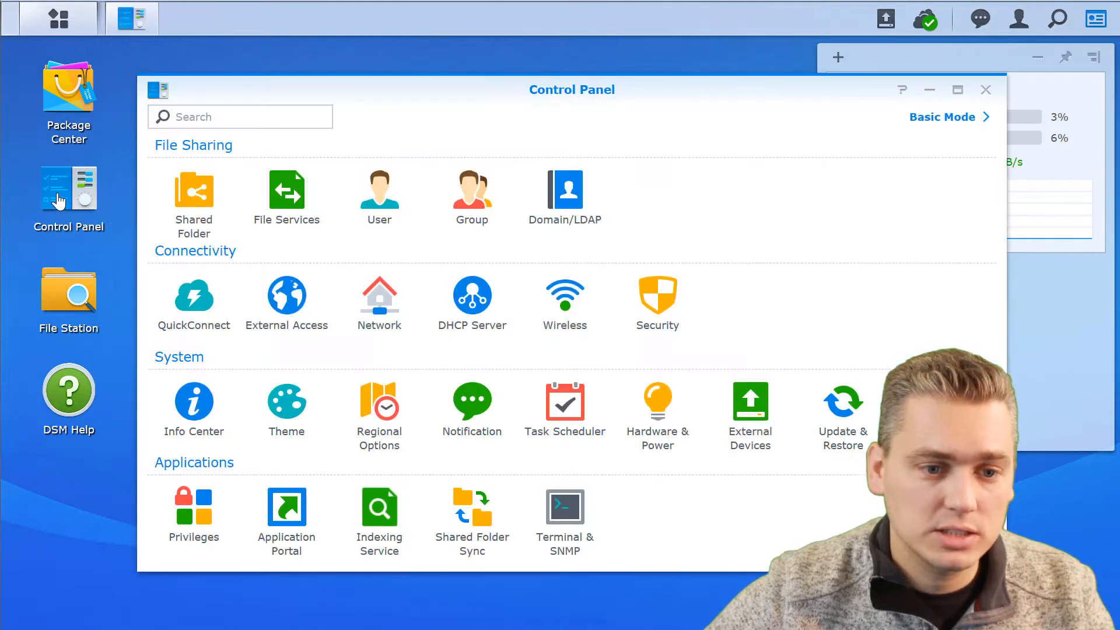
pyautogui.click(60, 302)
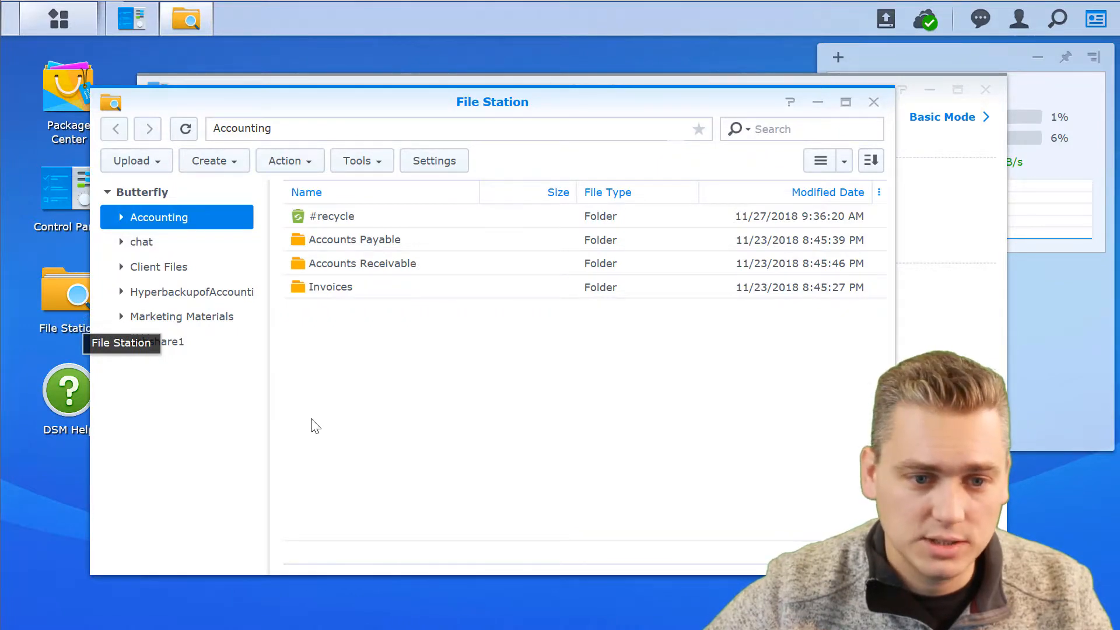
pyautogui.click(873, 102)
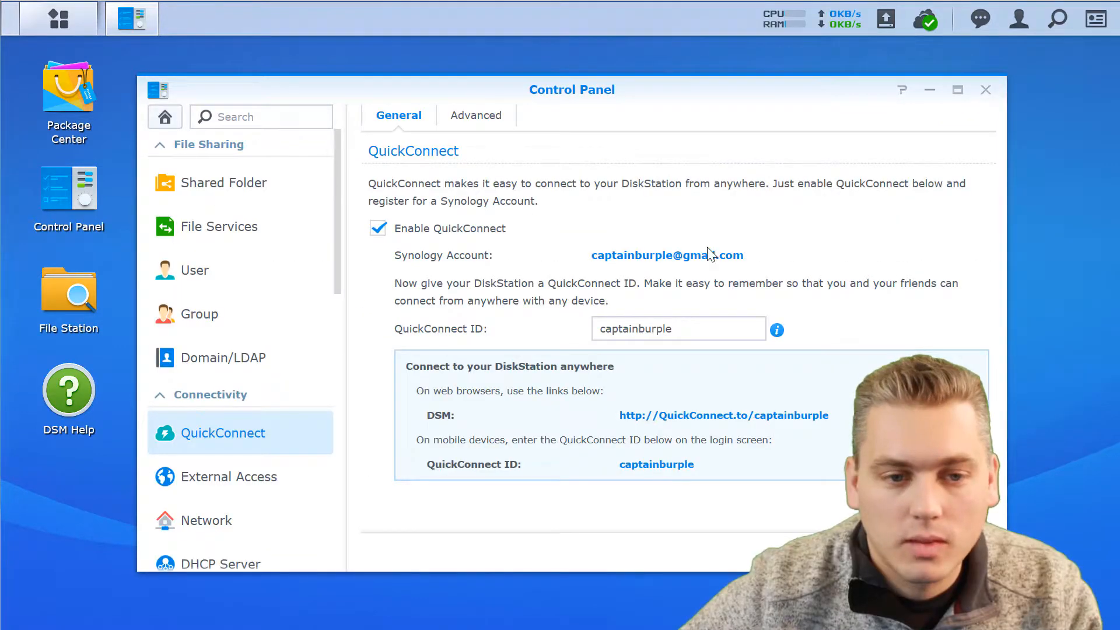
pyautogui.click(59, 26)
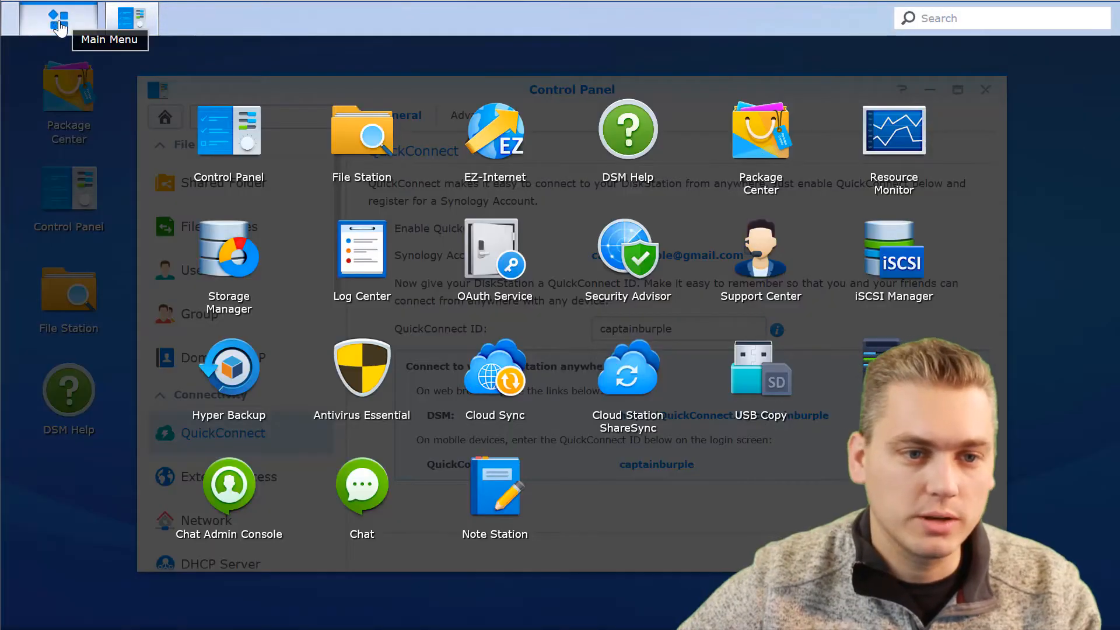
# Check Storage Manager's overview showing Volume 1 on a healthy RAID 6 pool, then close it.
pyautogui.click(227, 266)
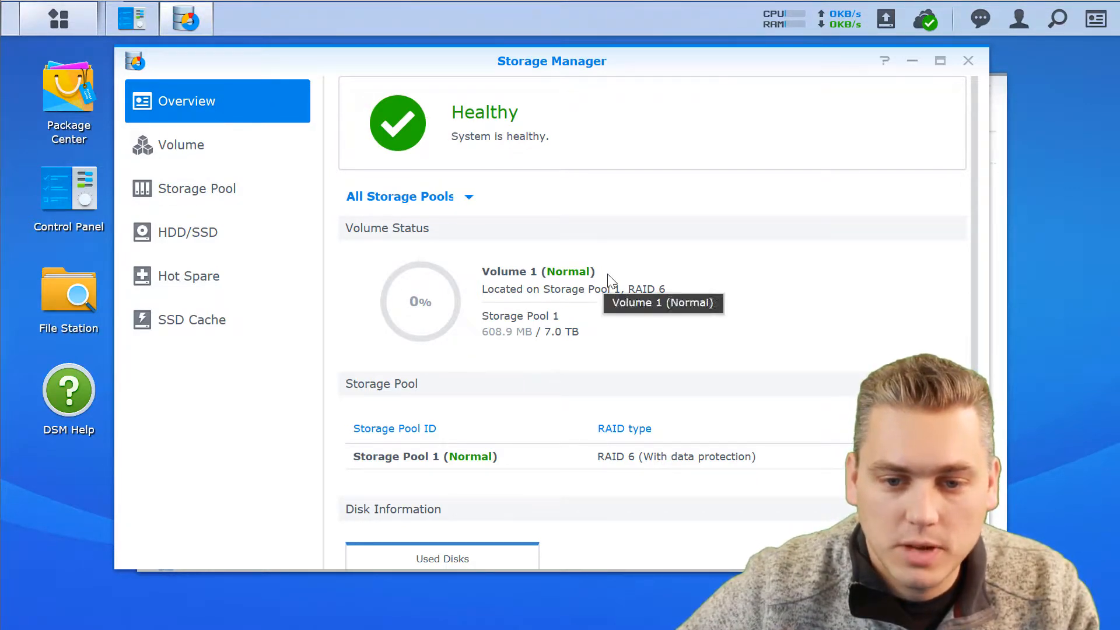
pyautogui.scroll(-2, 591, 338)
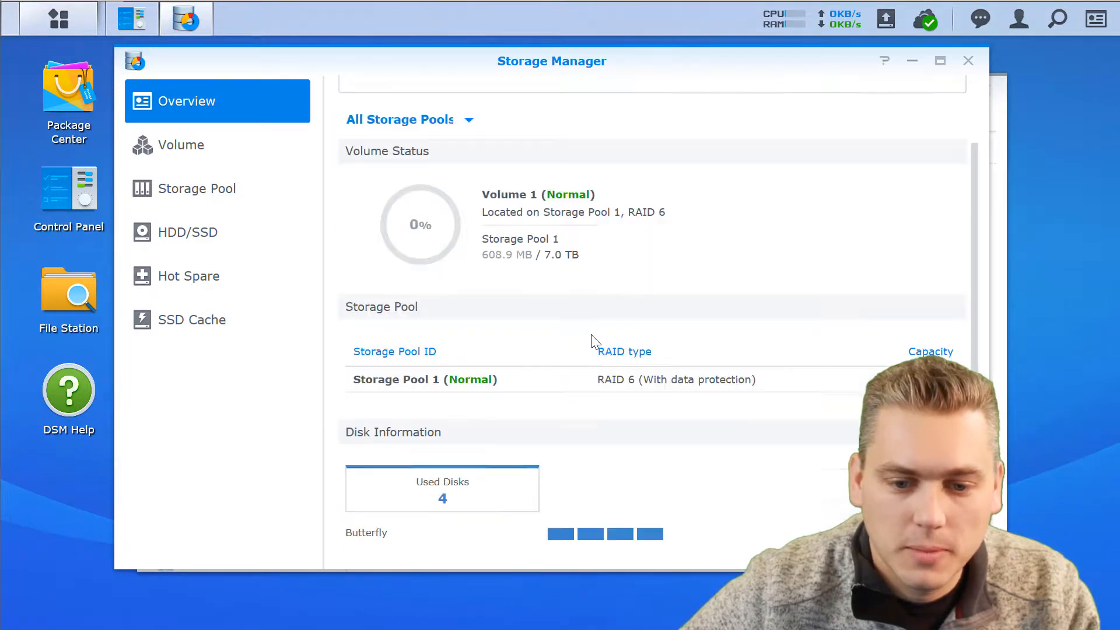
pyautogui.scroll(2, 594, 339)
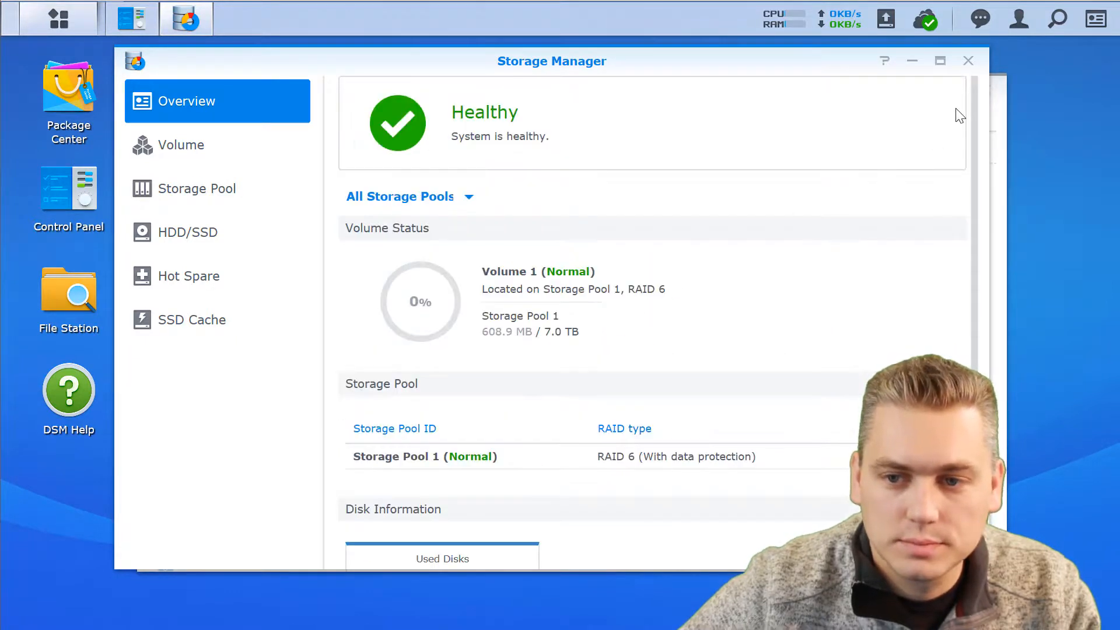
pyautogui.click(968, 61)
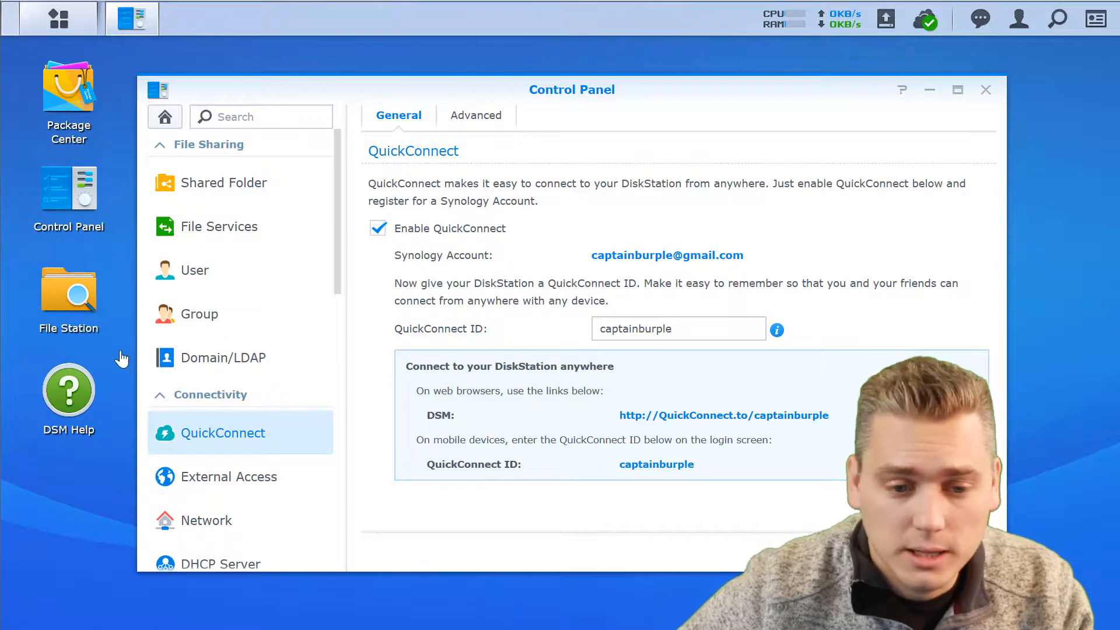
pyautogui.moveTo(334, 236); pyautogui.dragTo(320, 333)
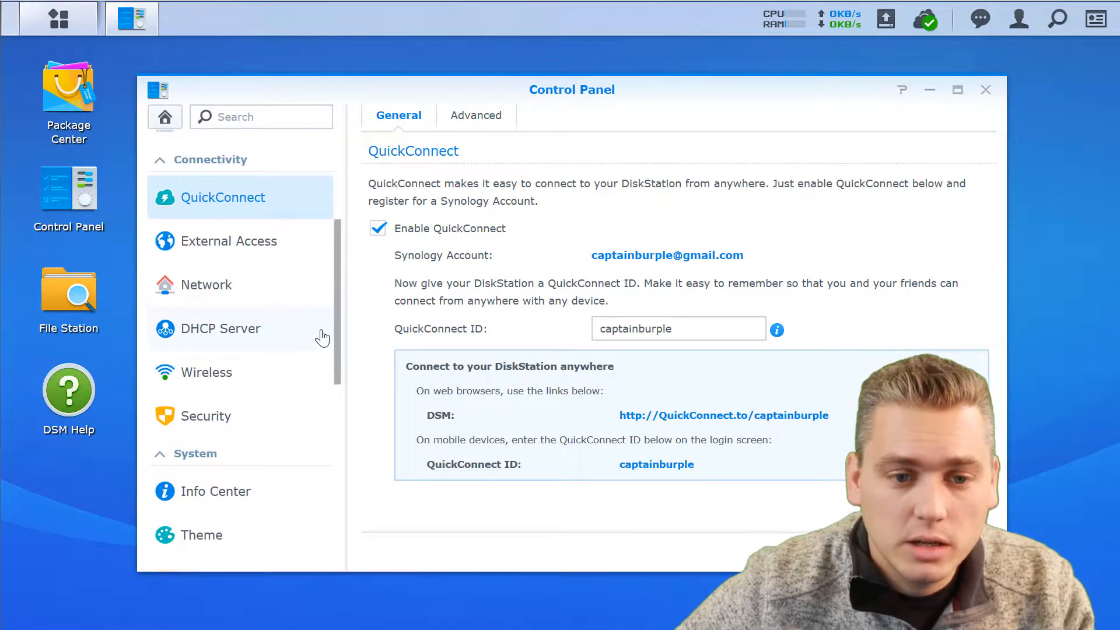
pyautogui.click(224, 245)
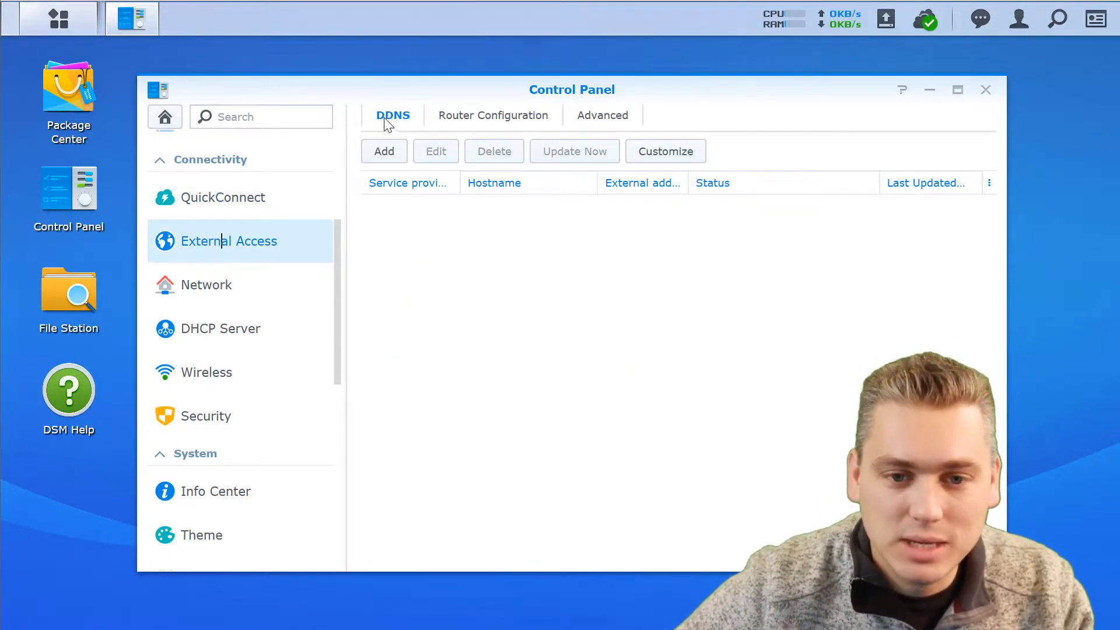
pyautogui.click(384, 159)
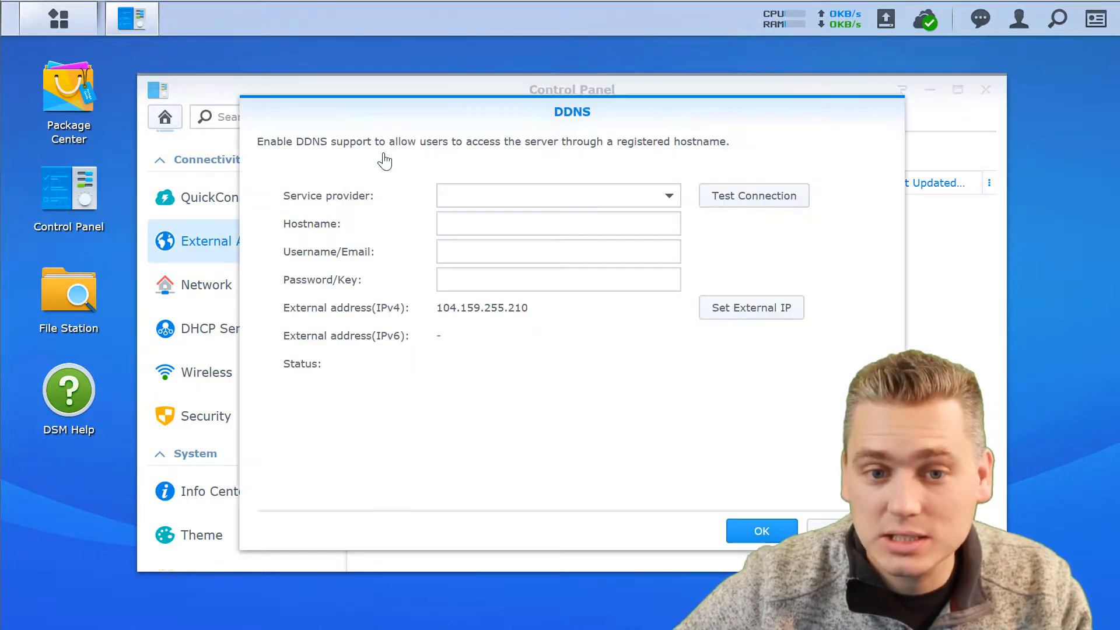
pyautogui.click(669, 197)
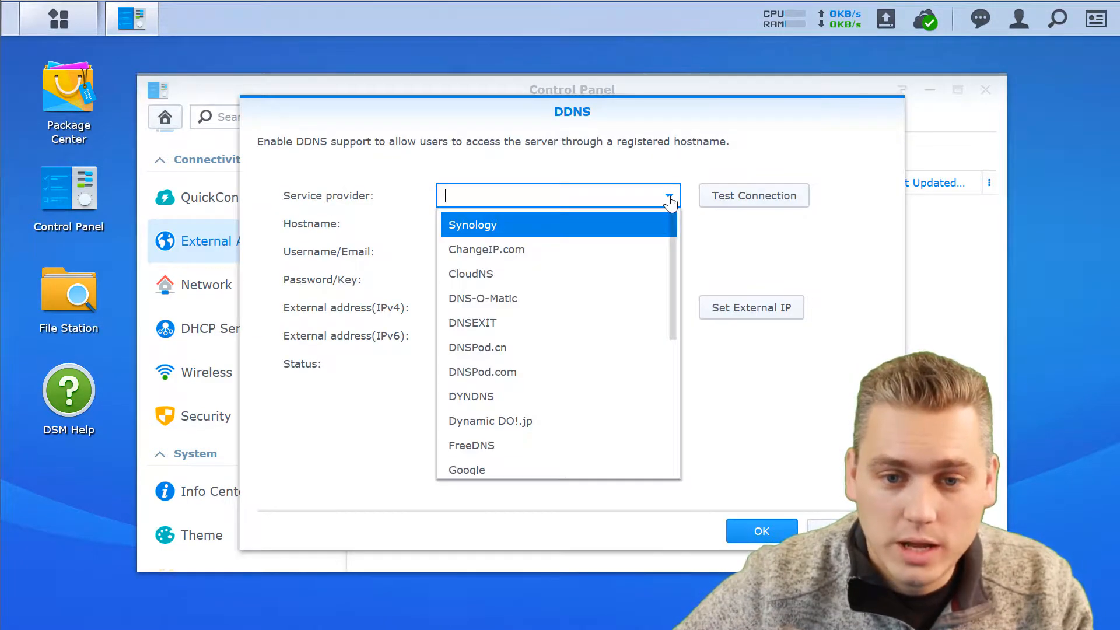
pyautogui.click(522, 227)
pyautogui.click(496, 222)
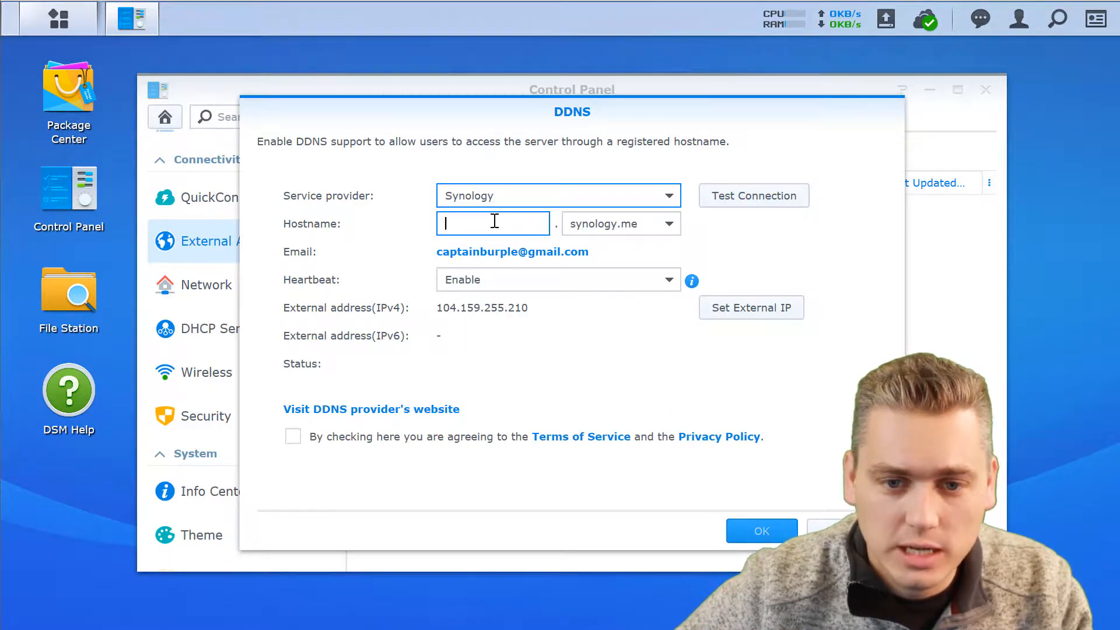
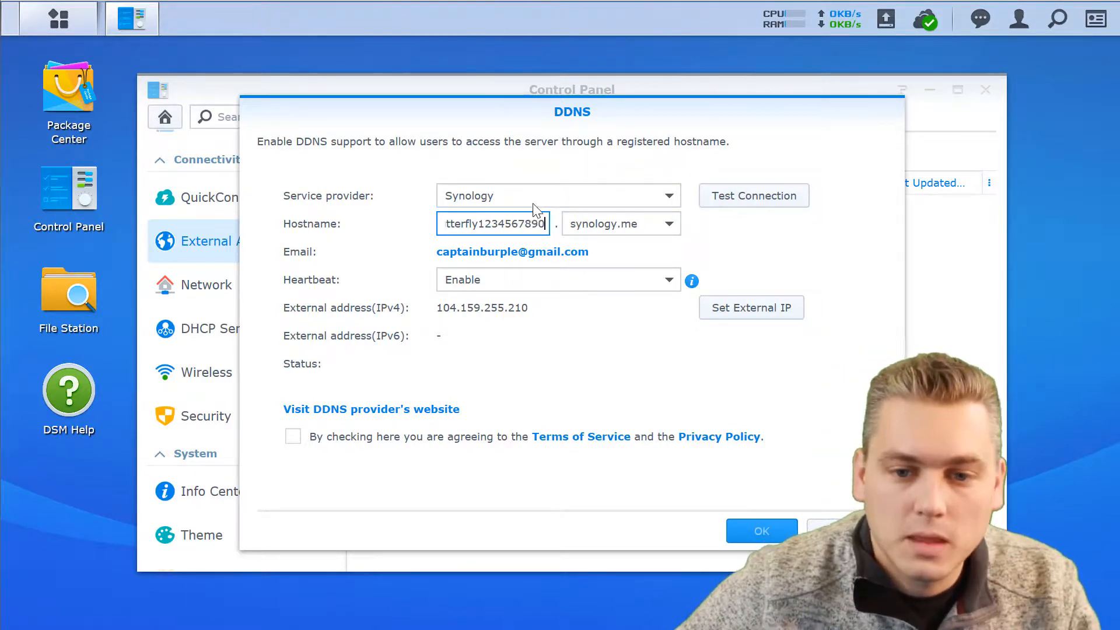
# Test the DDNS connection, then cancel and discard the unsaved entry.
pyautogui.moveTo(514, 220); pyautogui.dragTo(408, 225)
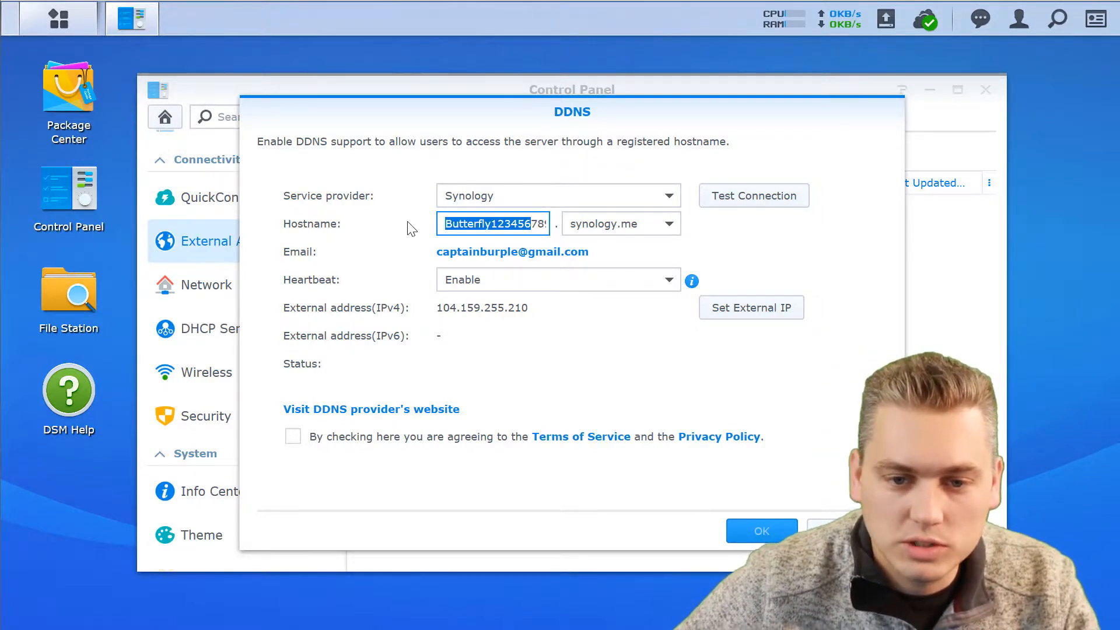
pyautogui.click(458, 225)
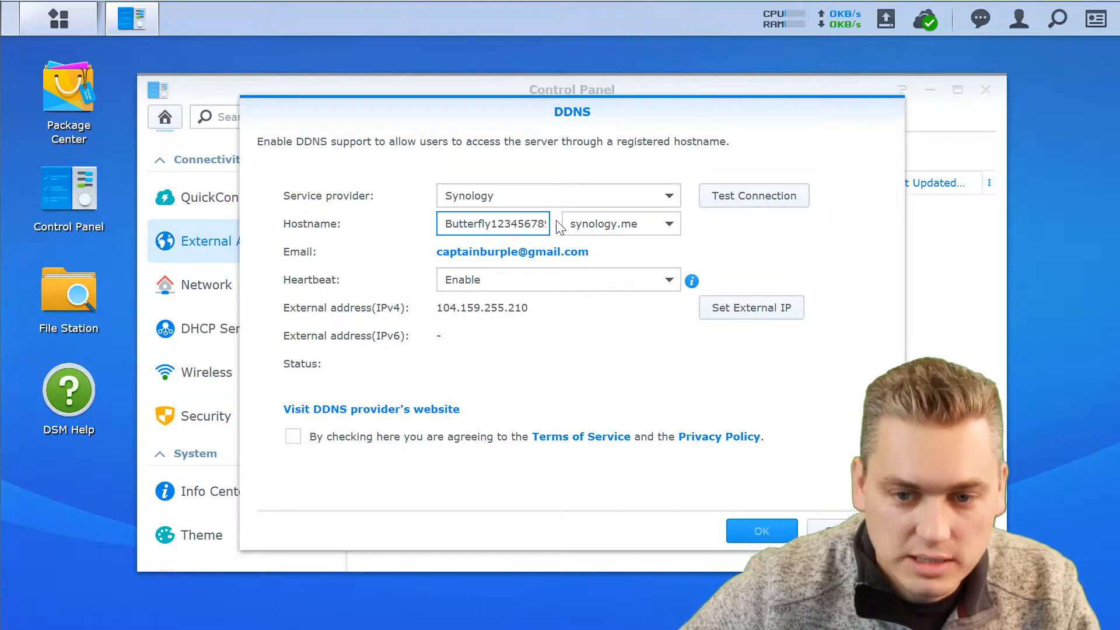
pyautogui.click(734, 198)
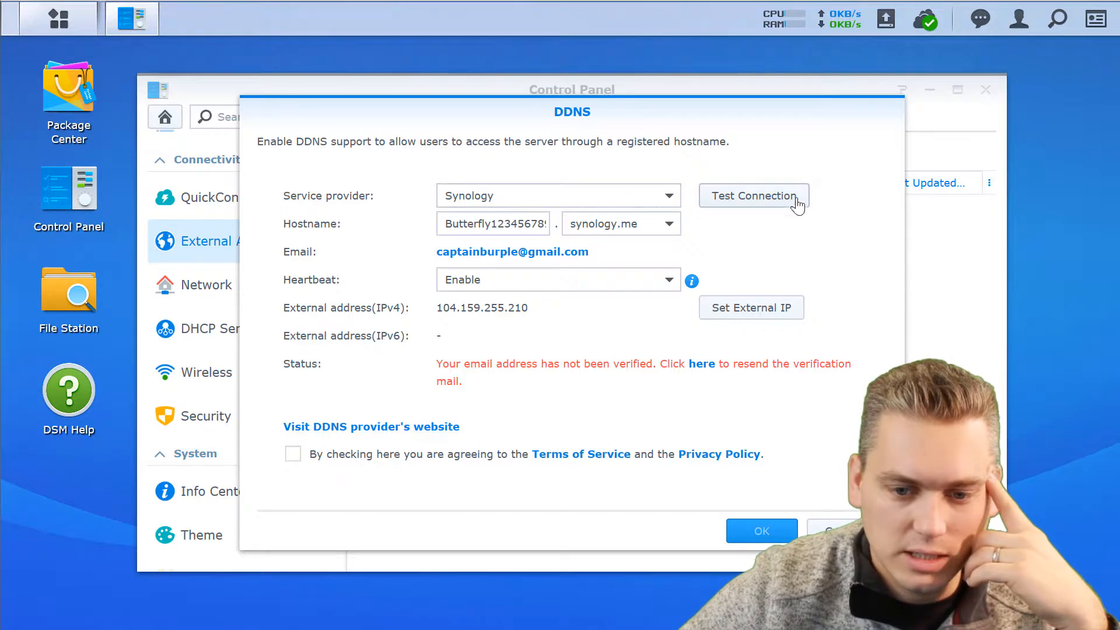
pyautogui.click(831, 530)
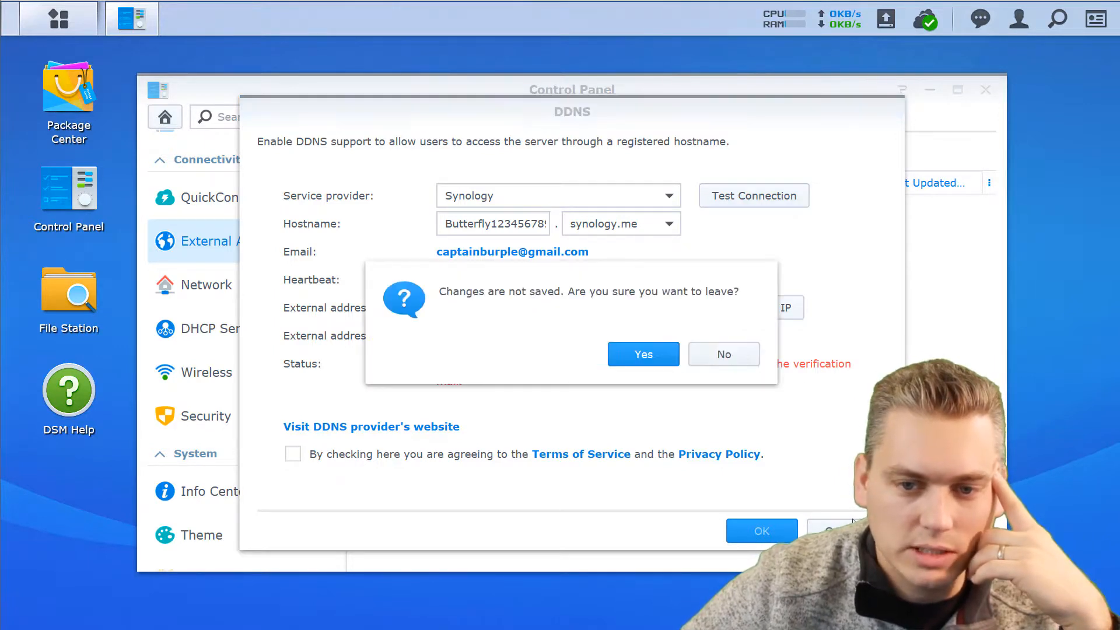
pyautogui.click(643, 357)
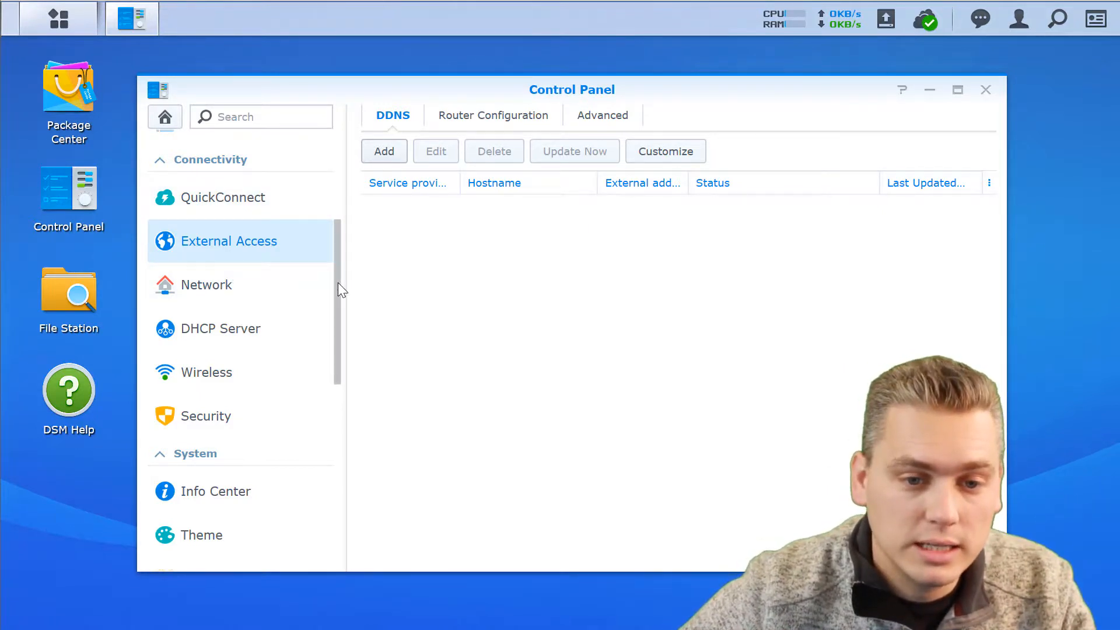
# In Security, tick and untick Enable firewall on the Firewall tab, then view Protection.
pyautogui.moveTo(338, 283); pyautogui.dragTo(339, 344)
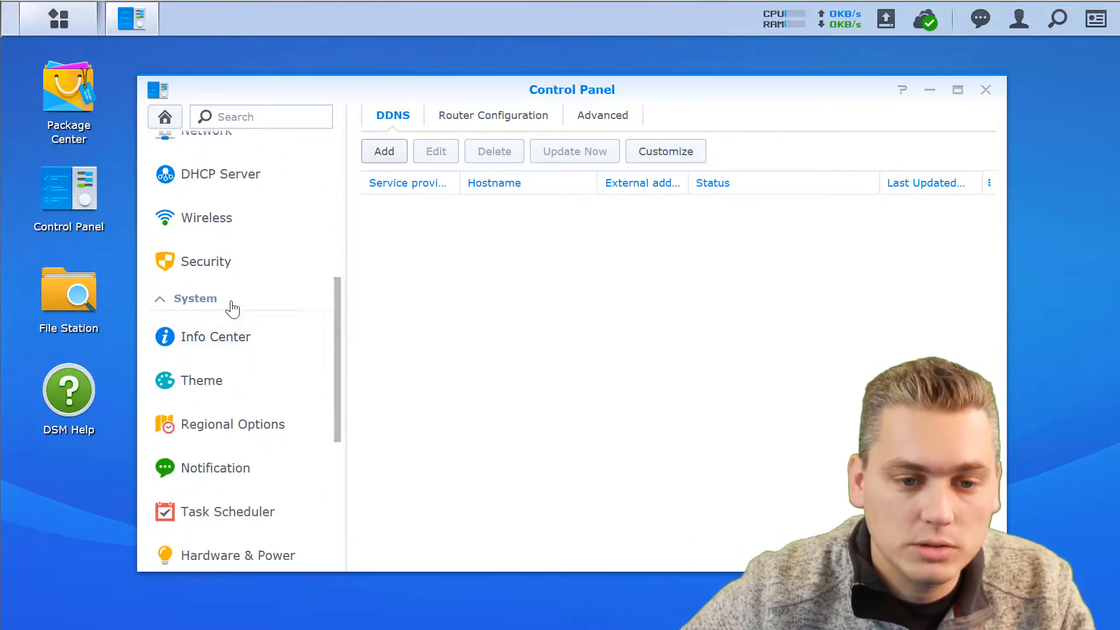
pyautogui.click(217, 267)
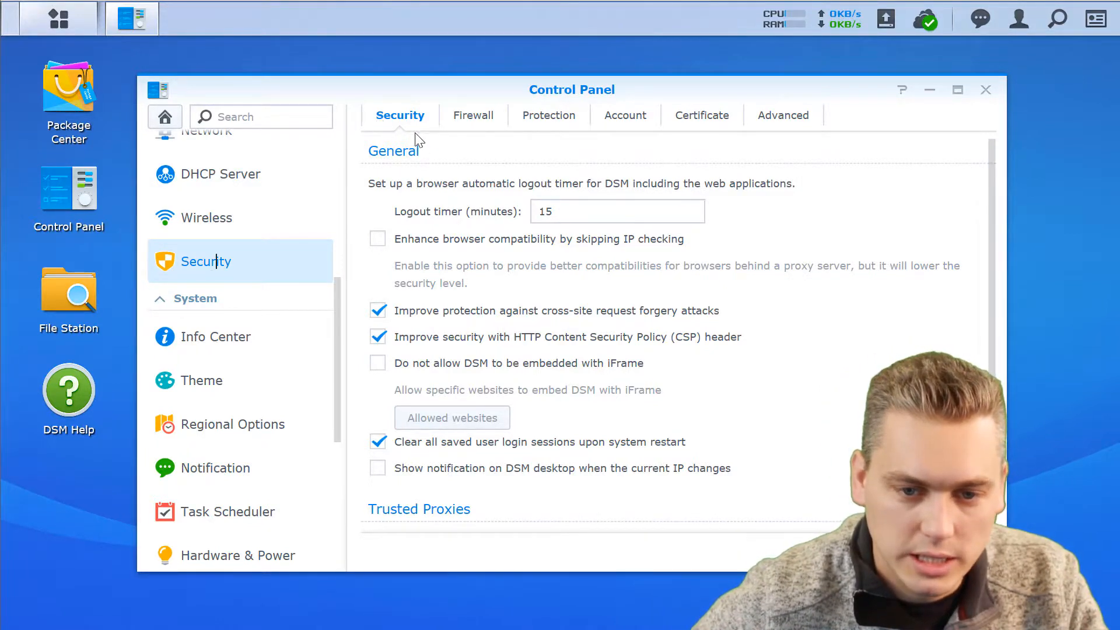
pyautogui.click(471, 117)
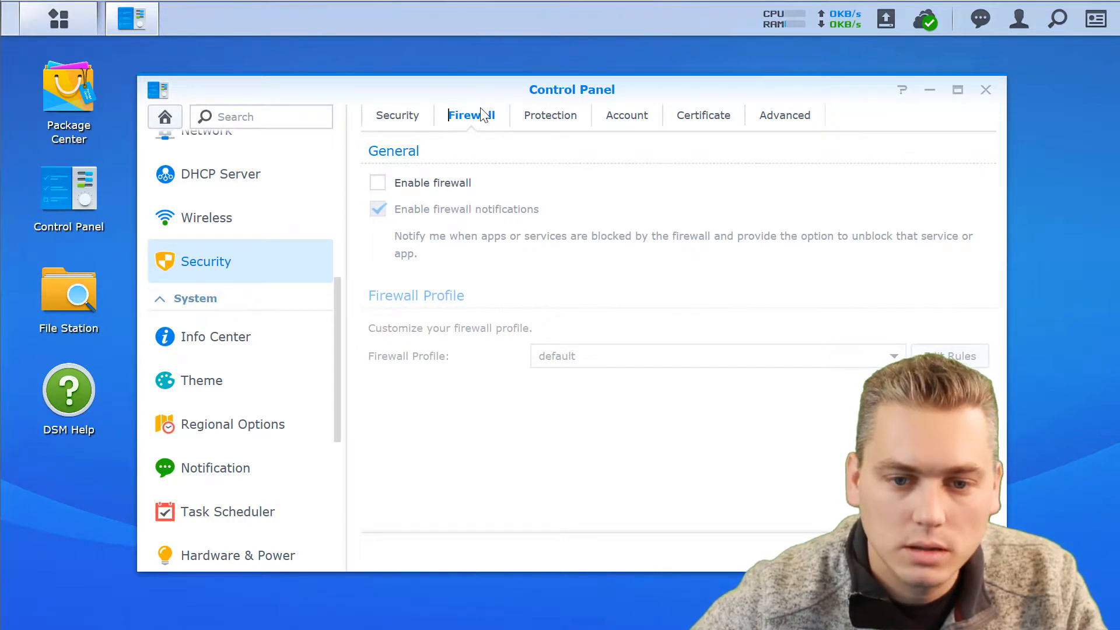
pyautogui.click(378, 183)
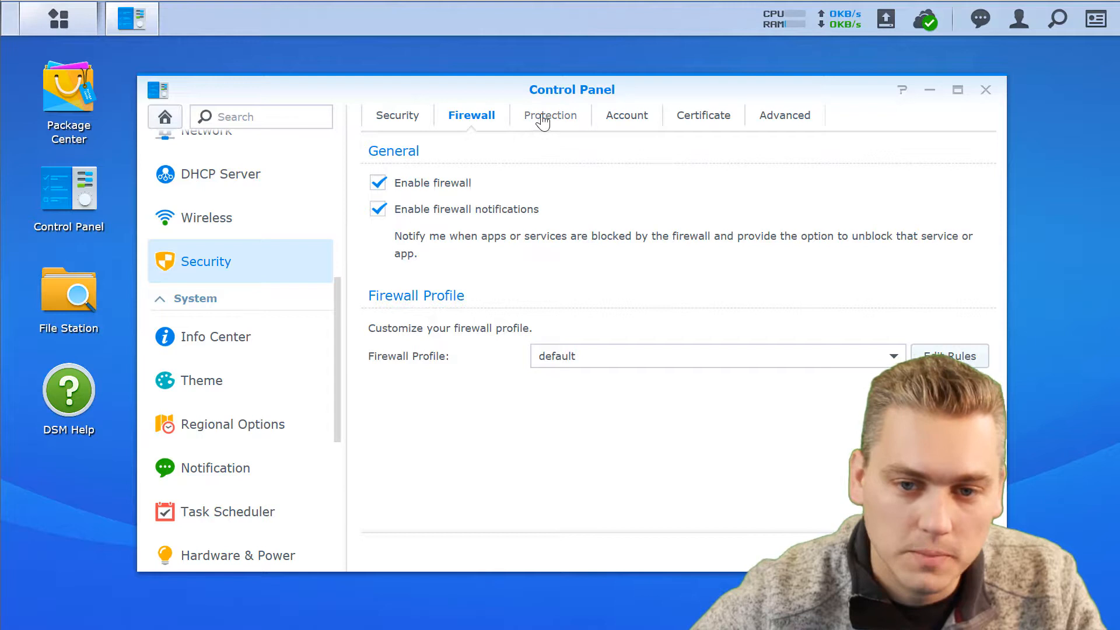
pyautogui.click(397, 183)
pyautogui.click(554, 116)
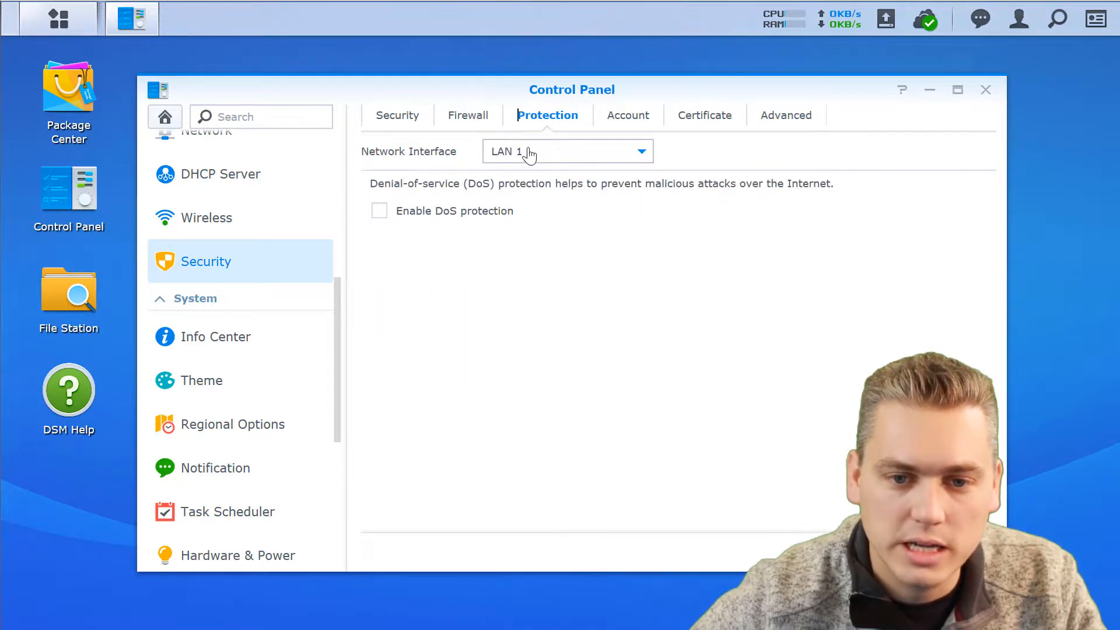
# Keep LAN 1 selected, enable DoS protection, then view the Account tab's Auto Block settings.
pyautogui.click(561, 155)
pyautogui.click(561, 155)
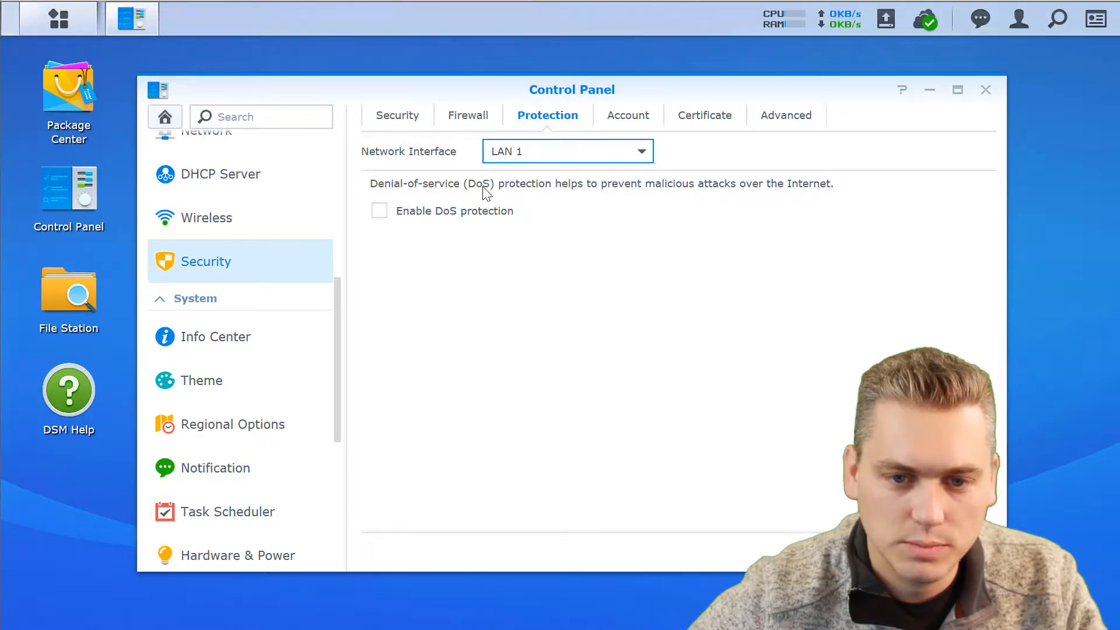
pyautogui.click(379, 211)
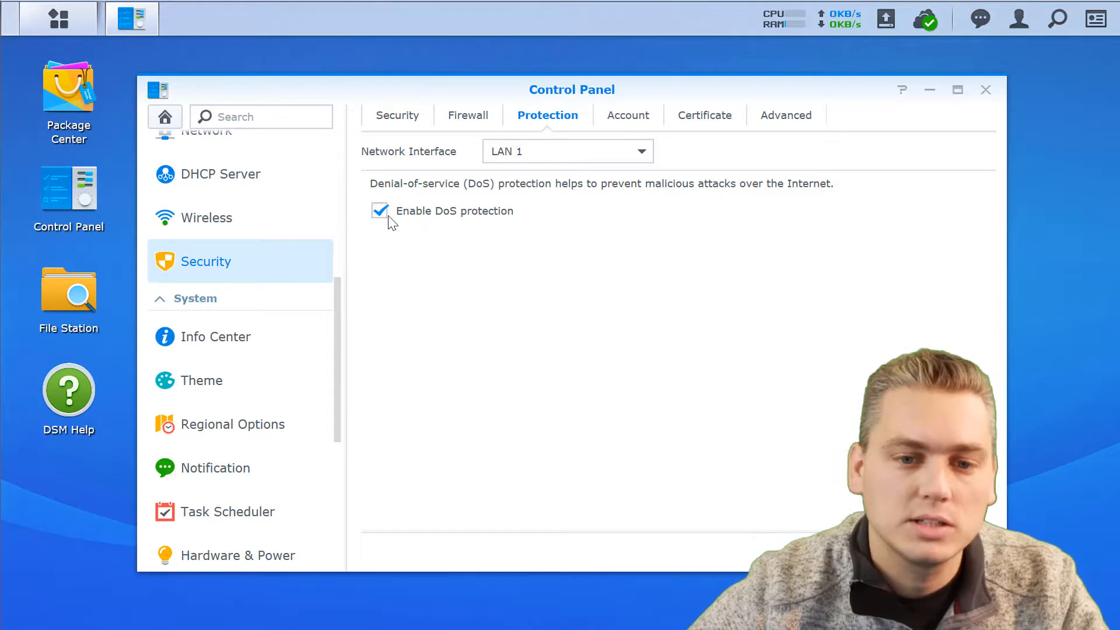
pyautogui.click(627, 116)
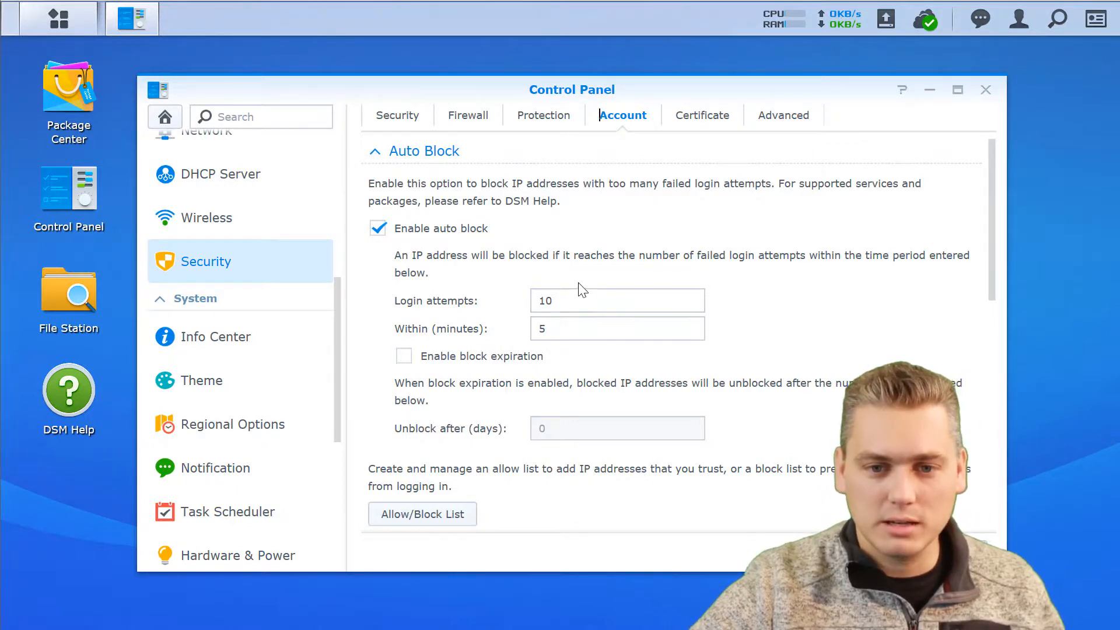
pyautogui.click(405, 357)
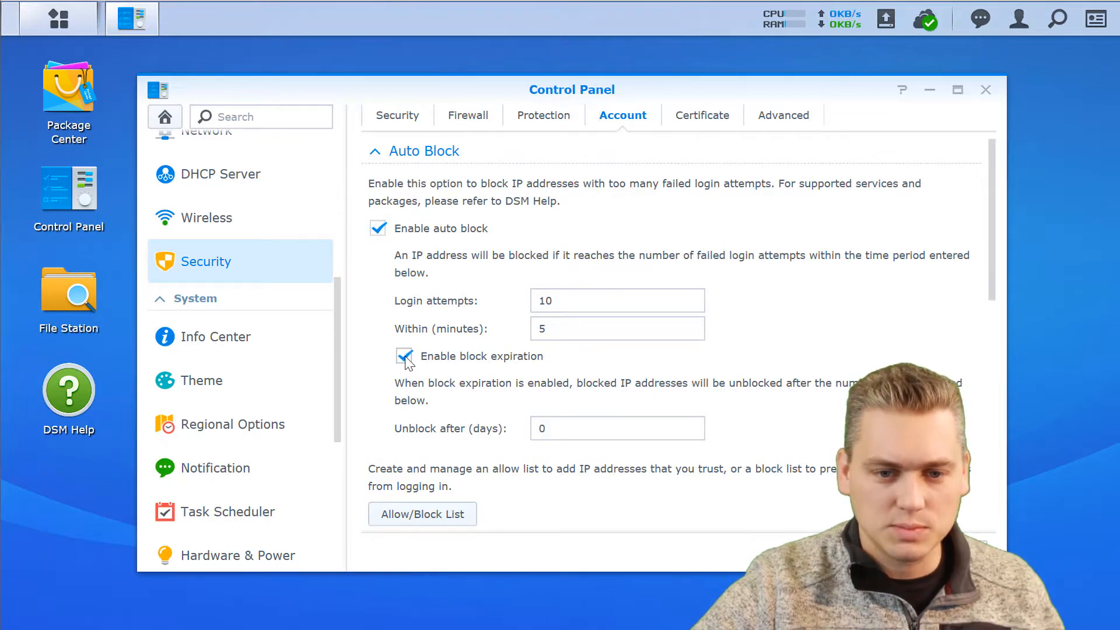
pyautogui.click(562, 428)
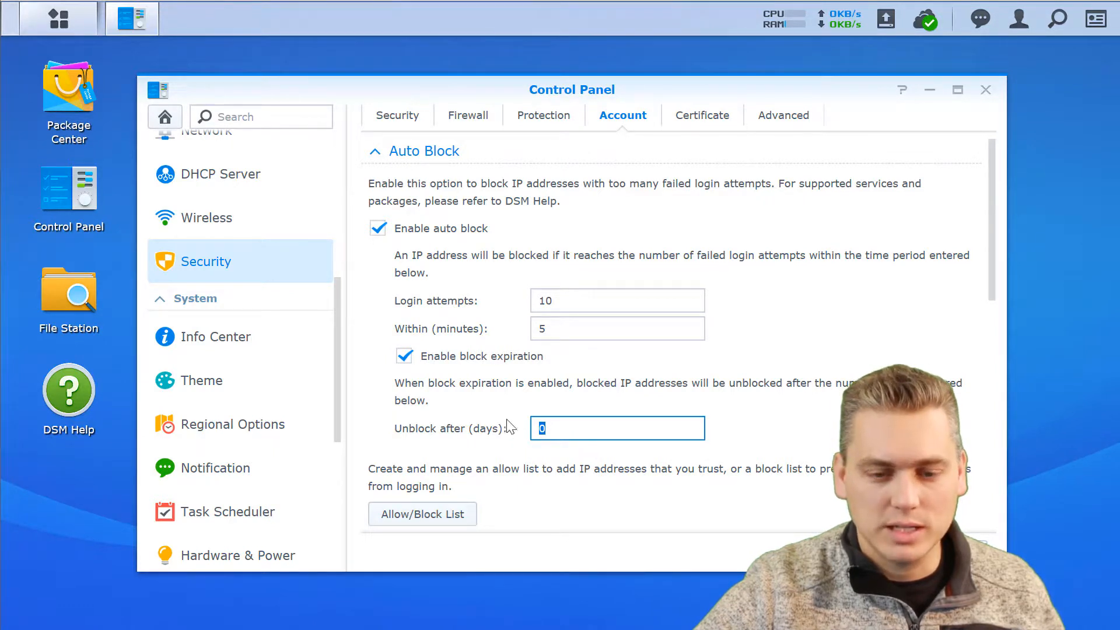
pyautogui.click(404, 357)
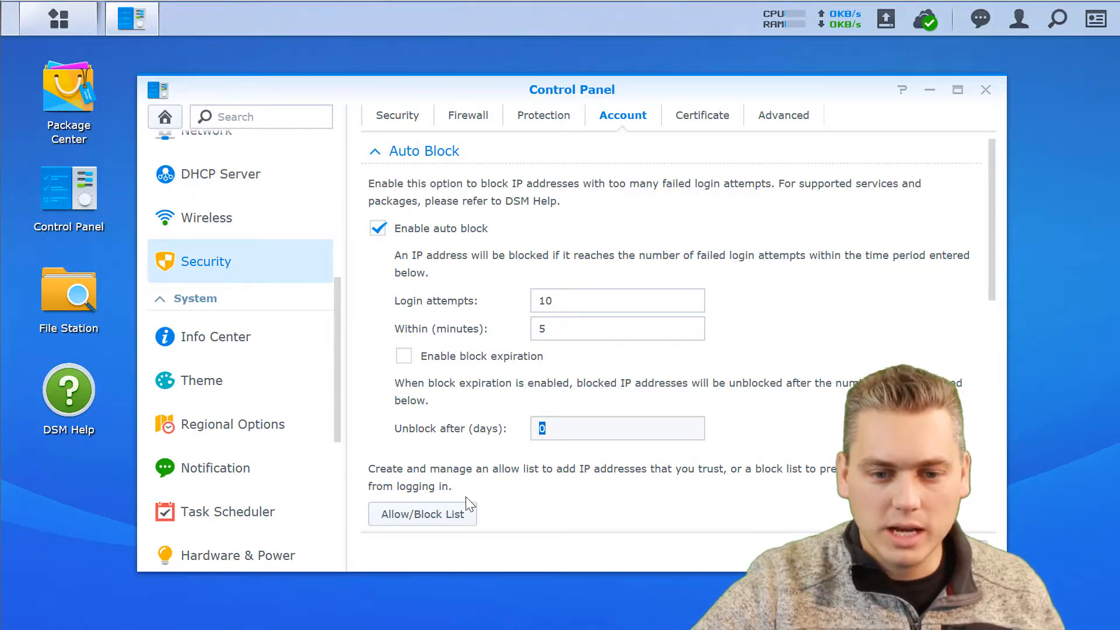
pyautogui.click(451, 517)
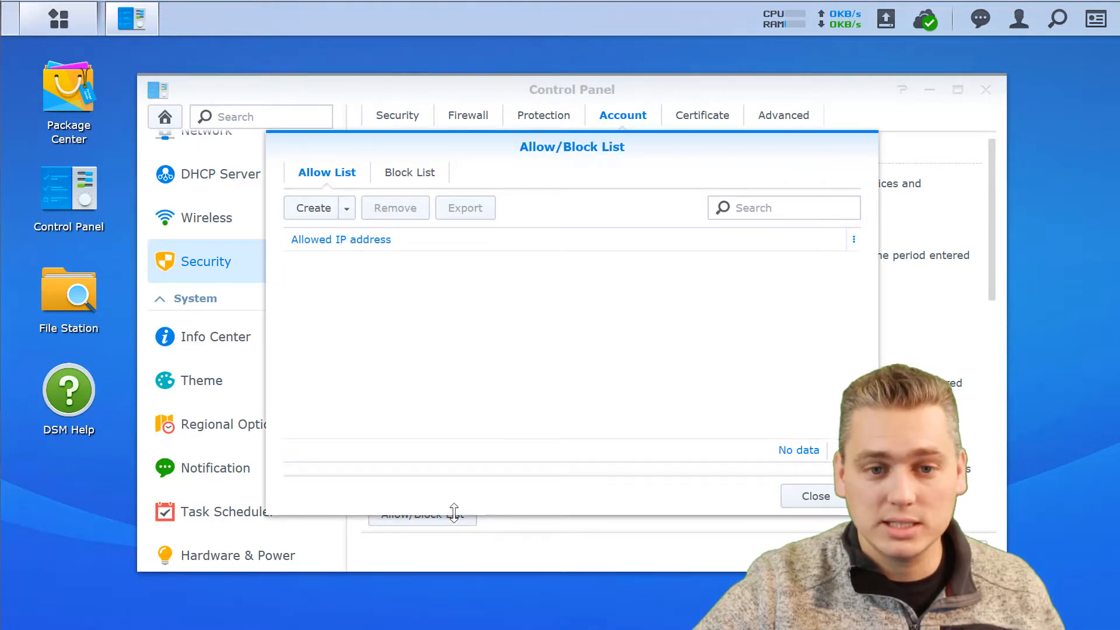
pyautogui.click(347, 208)
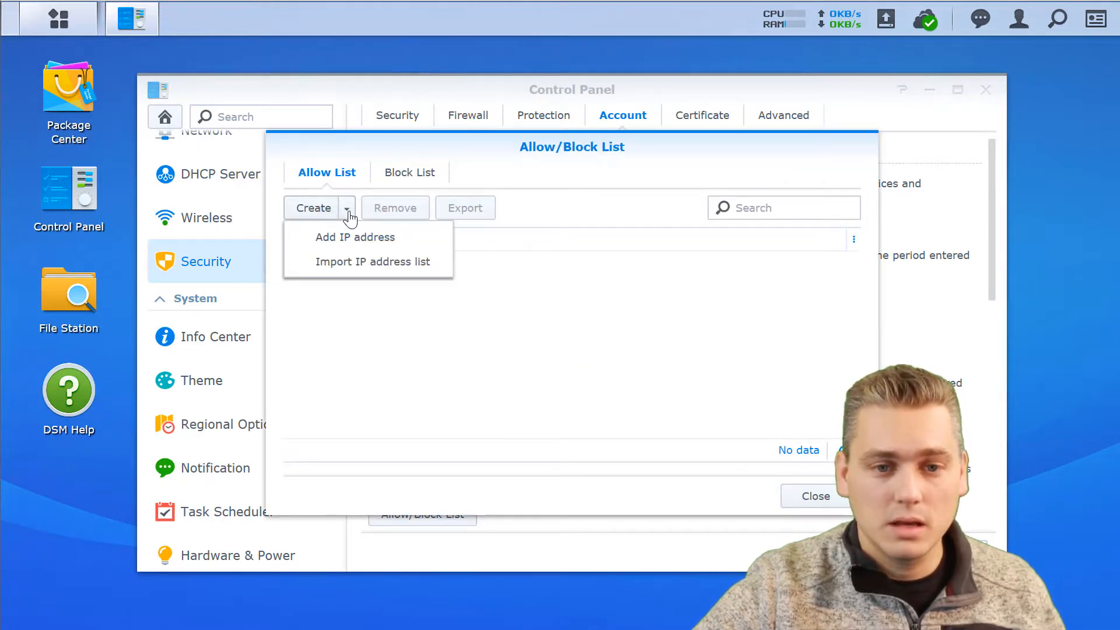
pyautogui.click(515, 283)
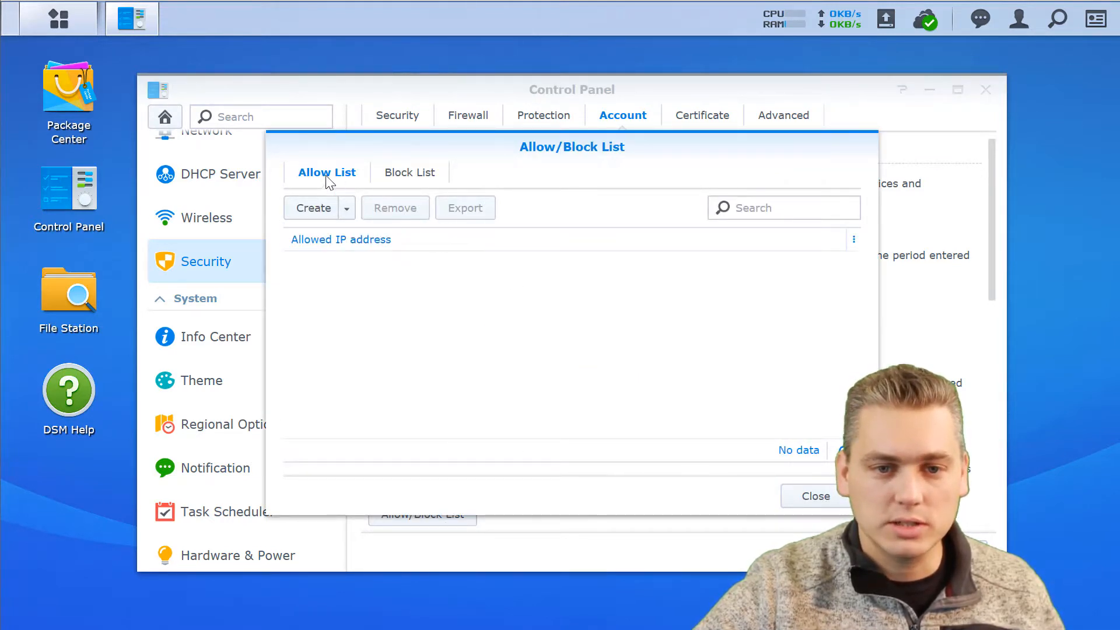
pyautogui.click(324, 211)
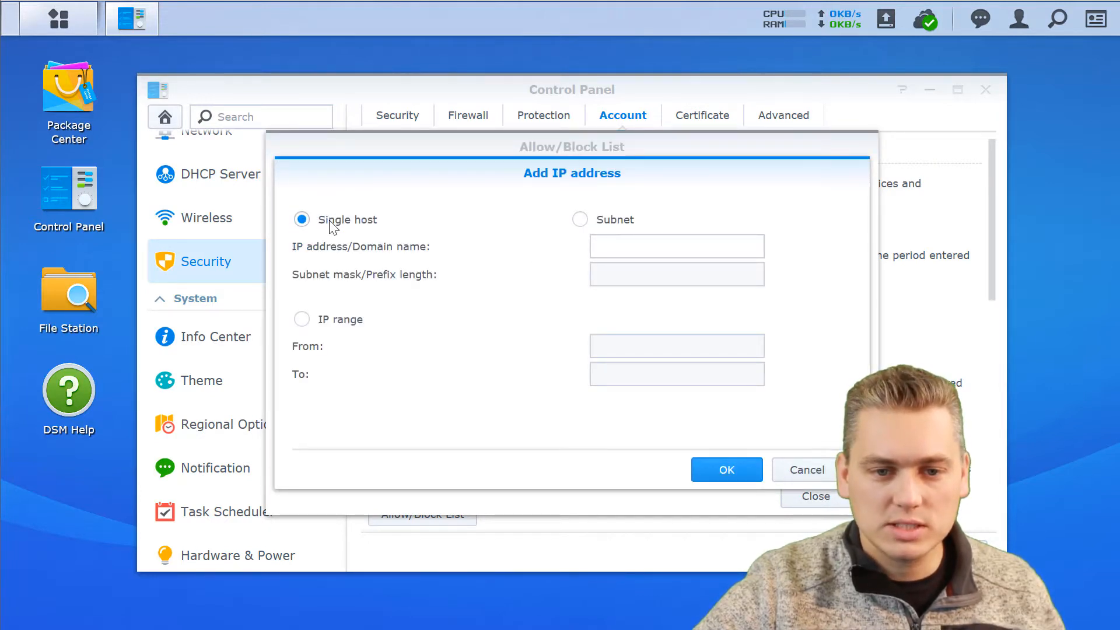
pyautogui.click(607, 248)
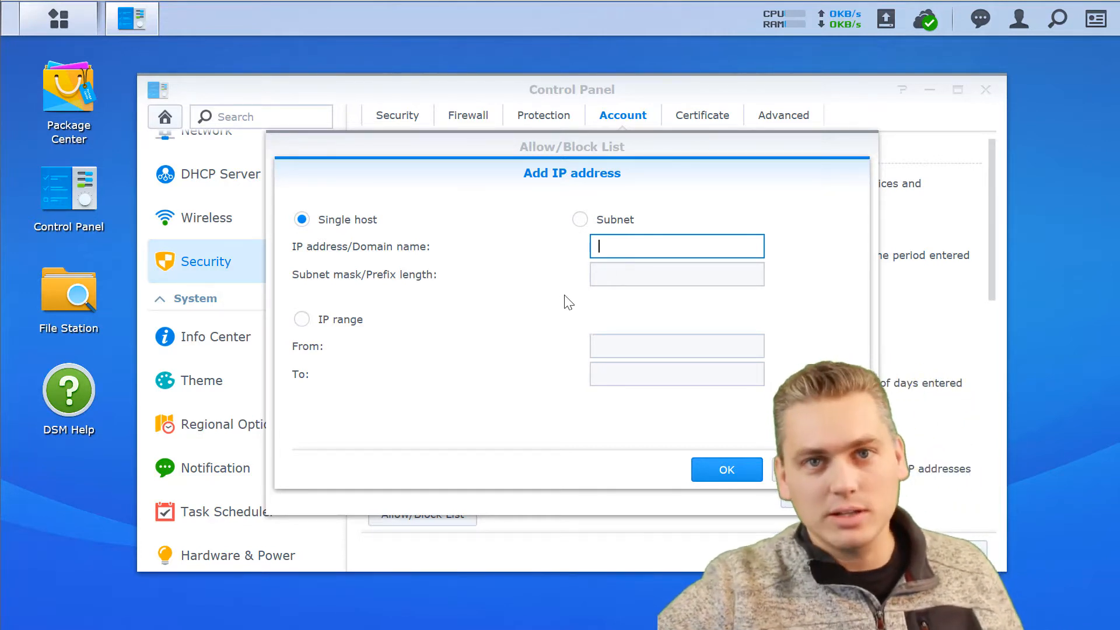
pyautogui.click(738, 480)
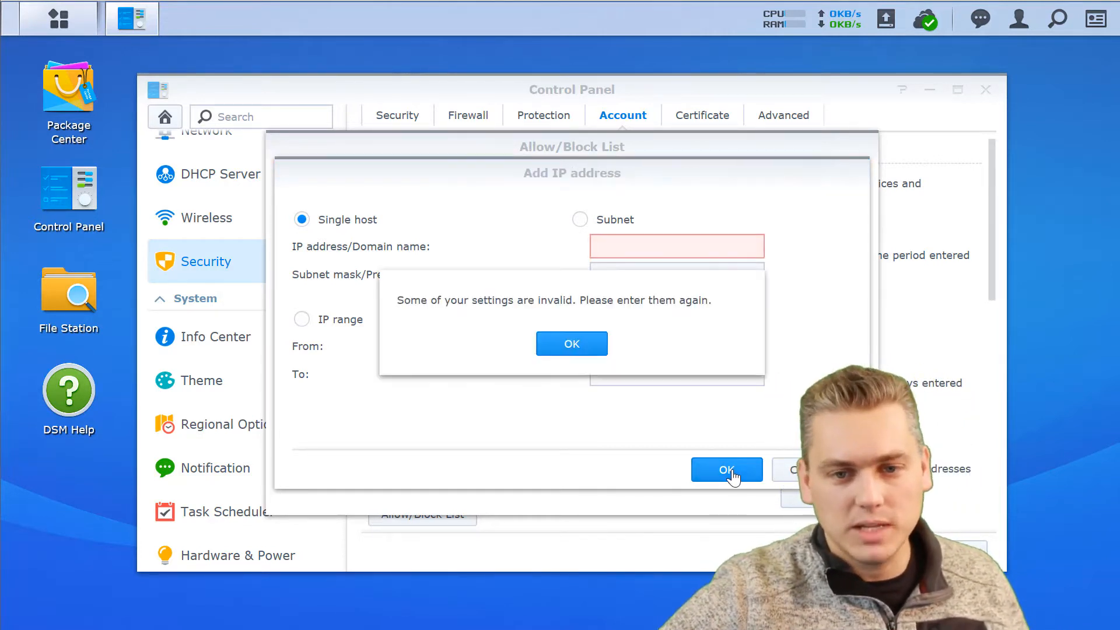
pyautogui.click(570, 344)
pyautogui.click(806, 479)
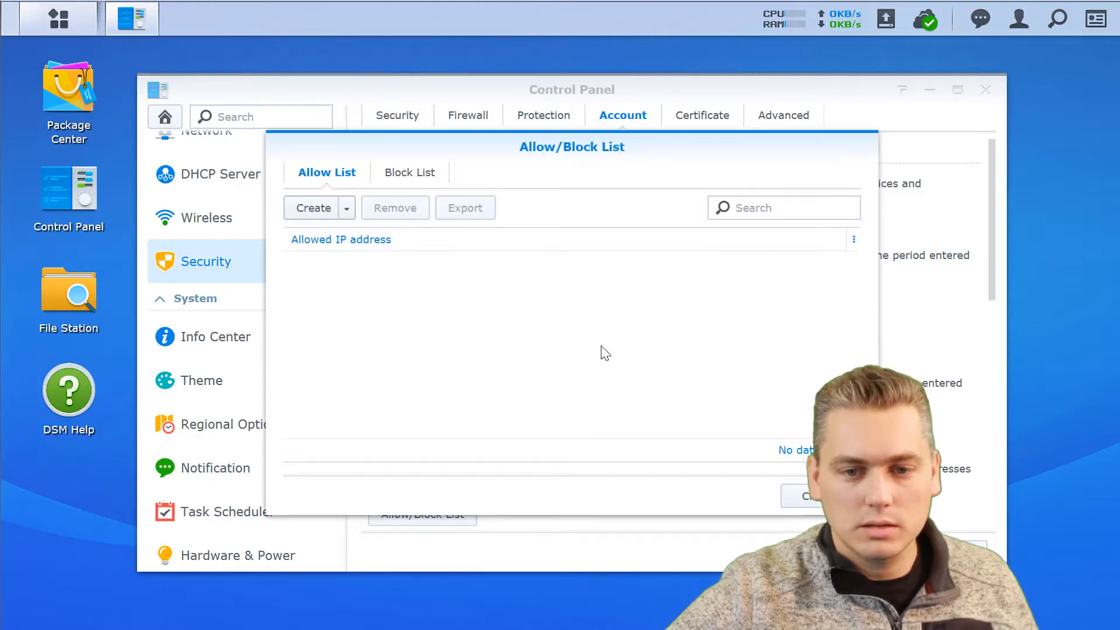
pyautogui.click(394, 179)
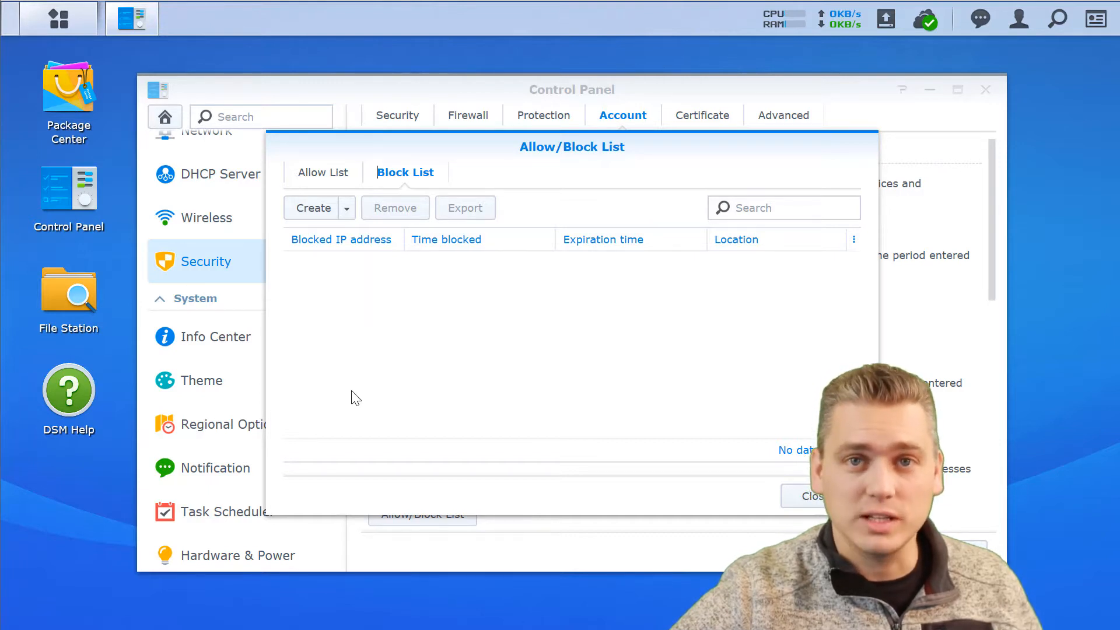
pyautogui.click(820, 502)
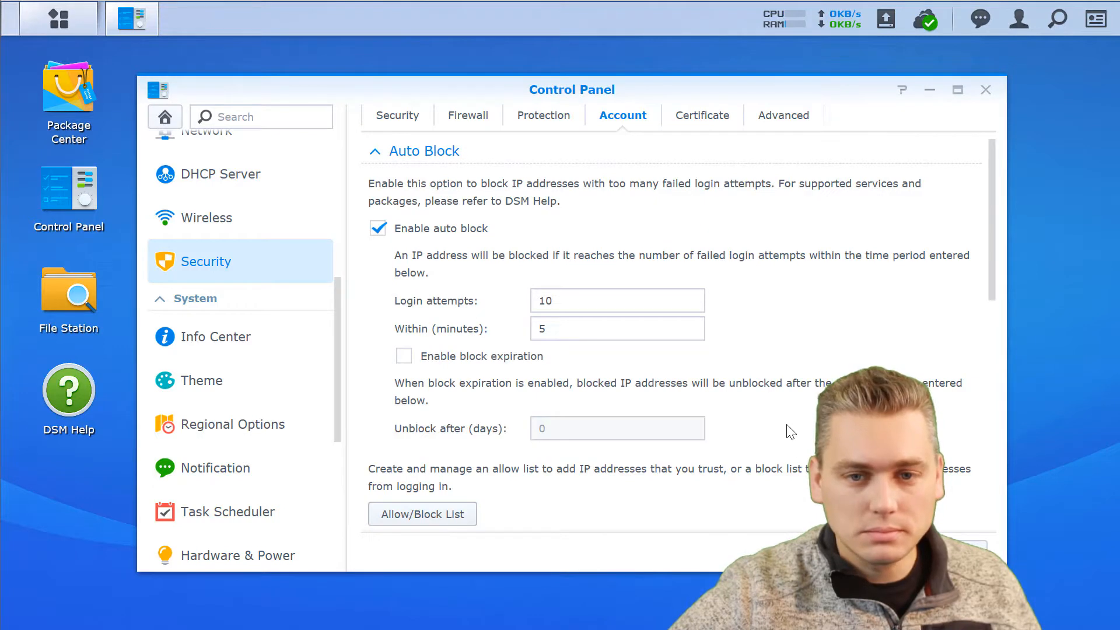
# View the installed certificates on the Certificate tab and begin adding a new certificate.
pyautogui.click(705, 117)
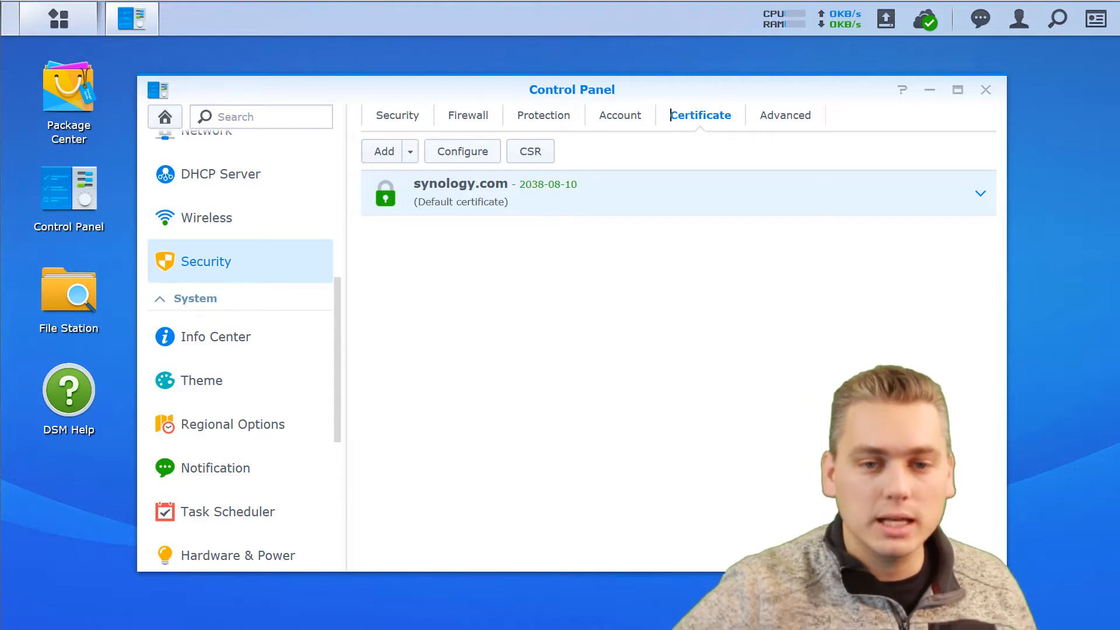
pyautogui.click(411, 152)
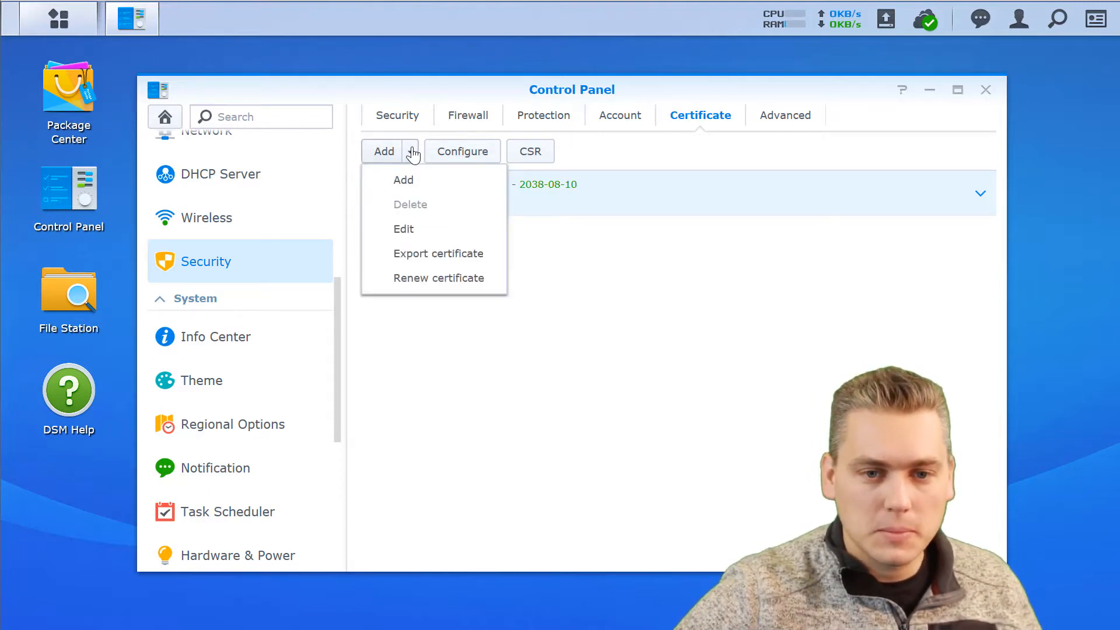
pyautogui.click(405, 182)
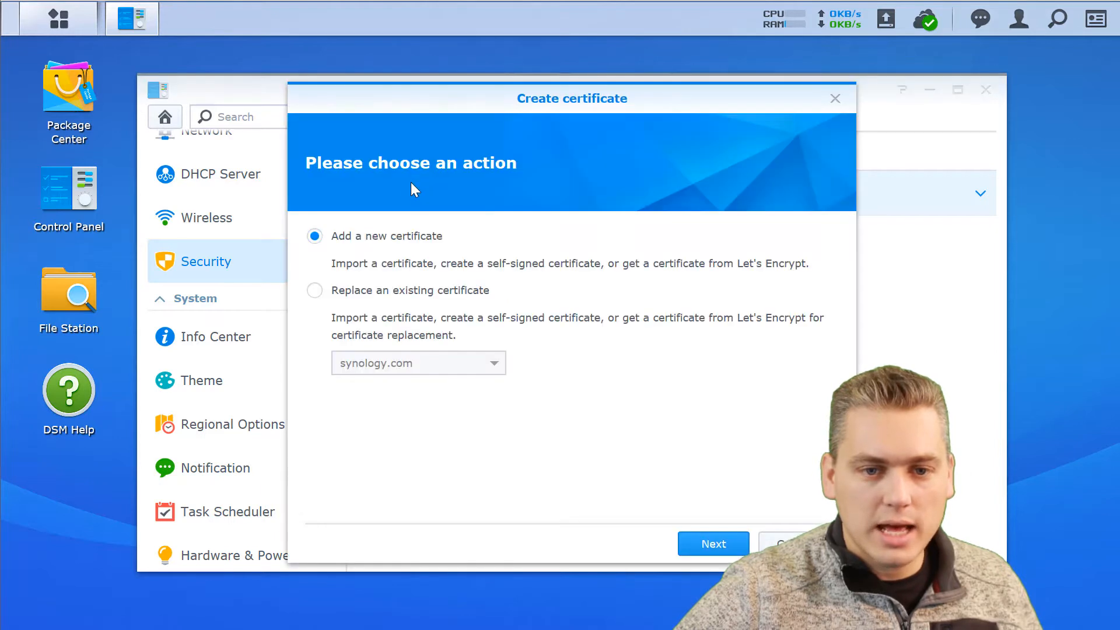
pyautogui.click(716, 542)
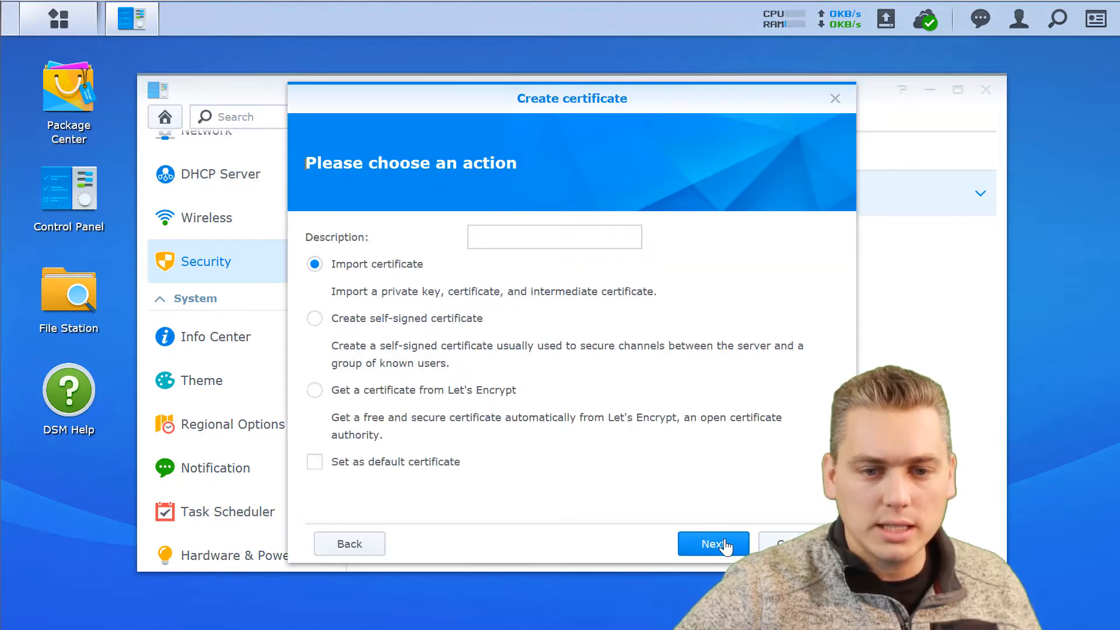
# Describe the new certificate as 'New One', choose Let's Encrypt, then cancel the wizard.
pyautogui.click(489, 235)
pyautogui.write('New One')
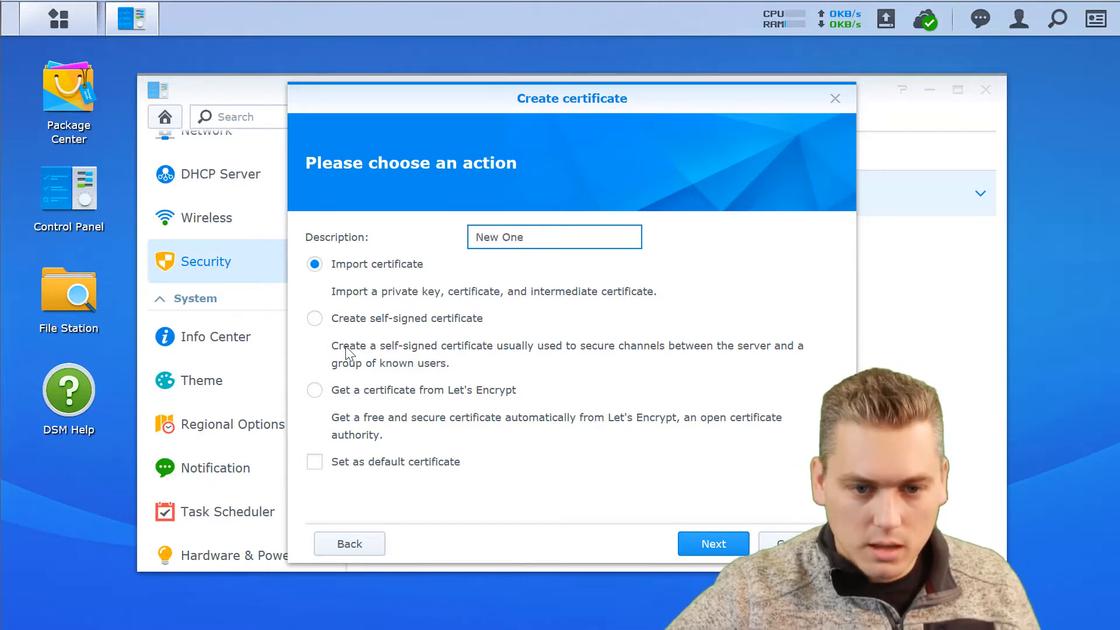
pyautogui.click(315, 391)
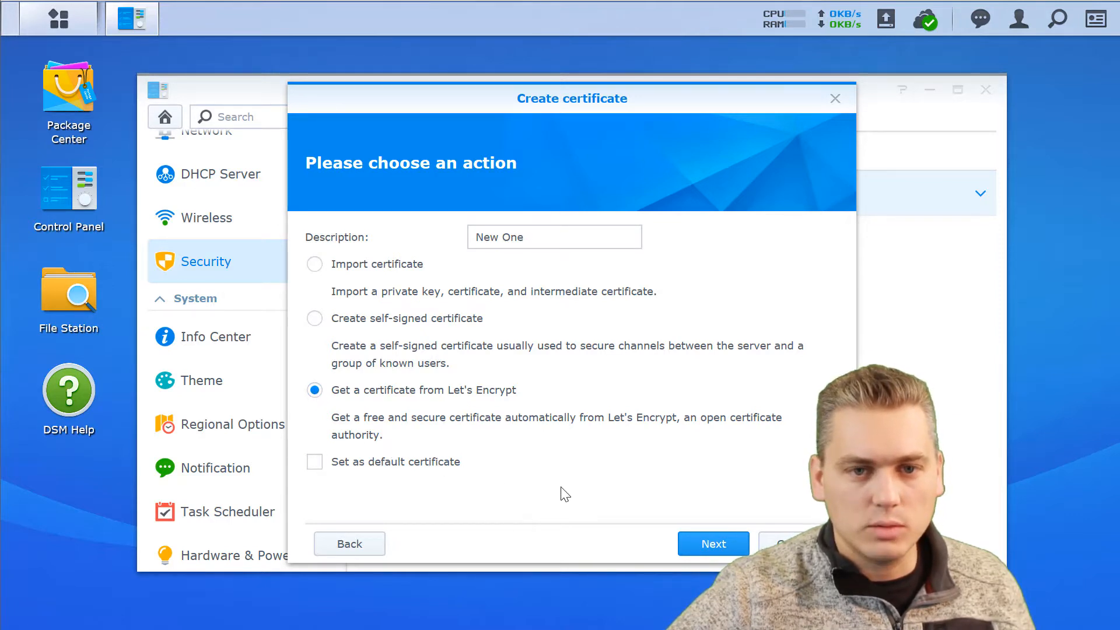
pyautogui.click(707, 544)
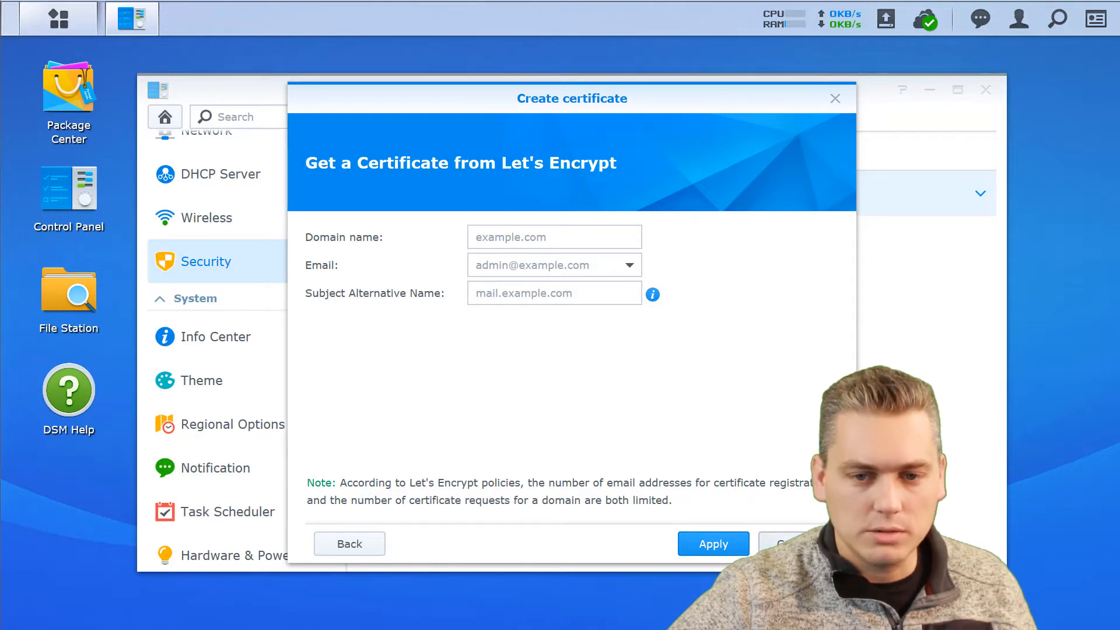
pyautogui.click(795, 544)
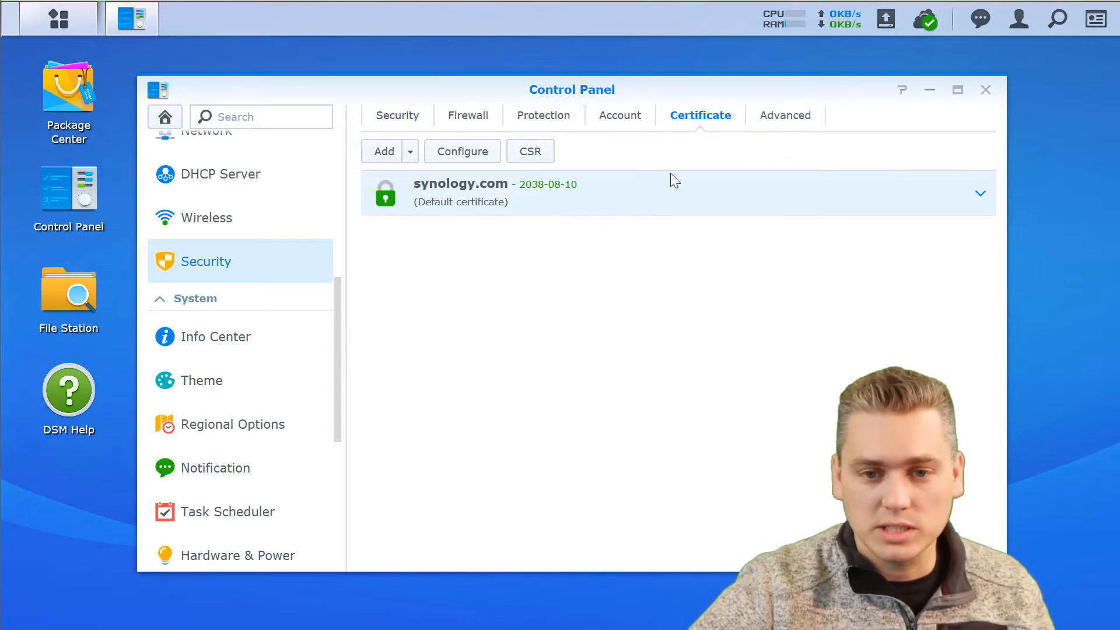
# Review the Advanced tab's HTTP compression and TLS settings, then return to the Security tab.
pyautogui.click(789, 119)
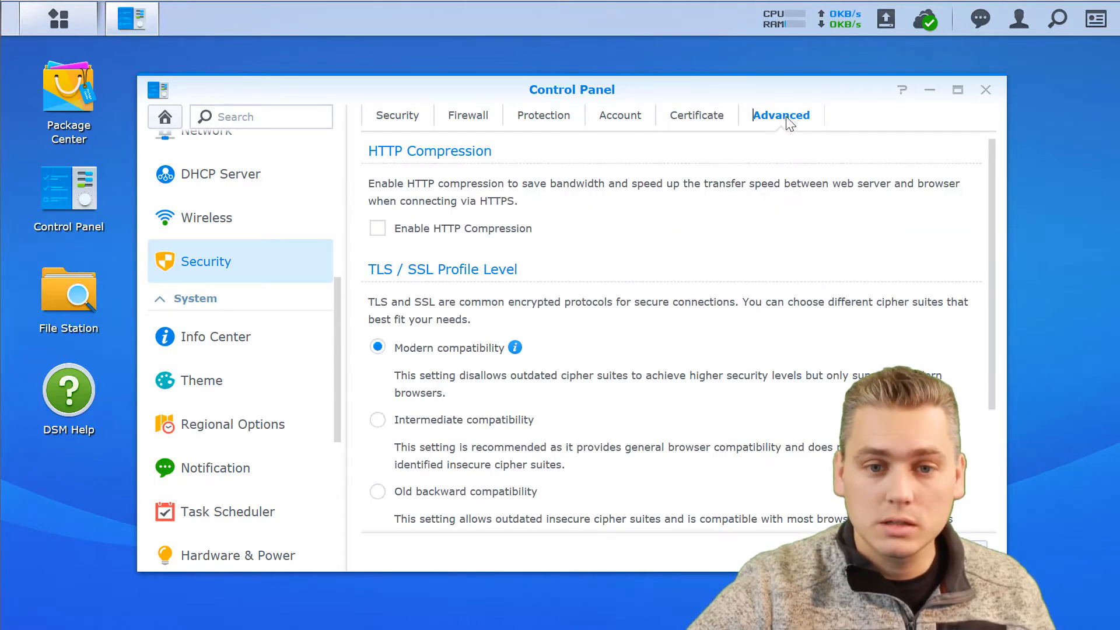
pyautogui.click(373, 116)
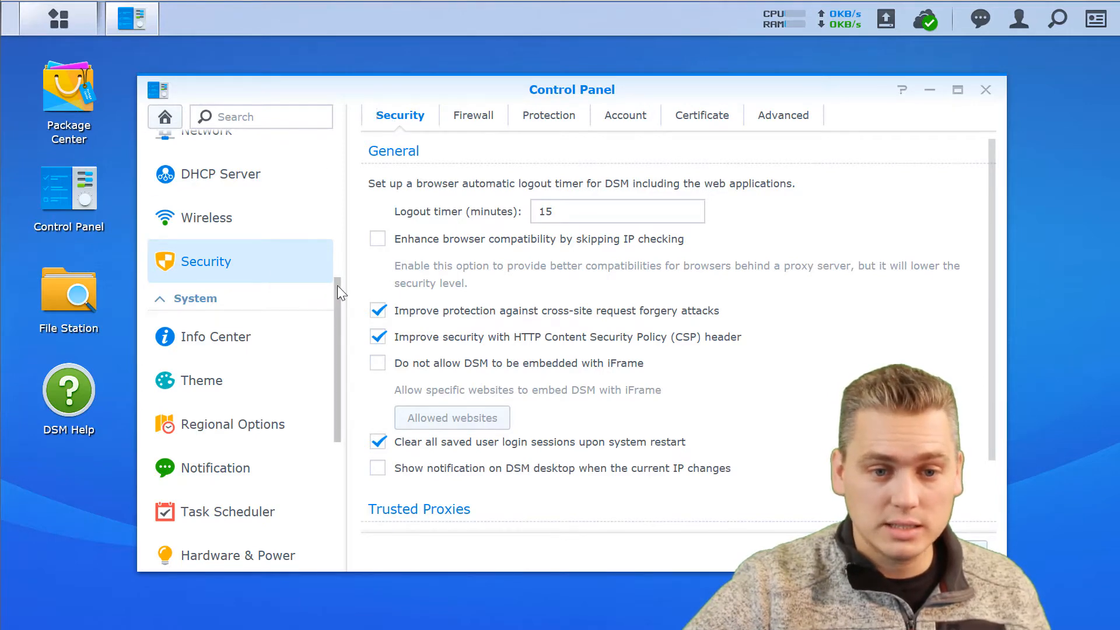
pyautogui.moveTo(337, 285); pyautogui.dragTo(358, 145)
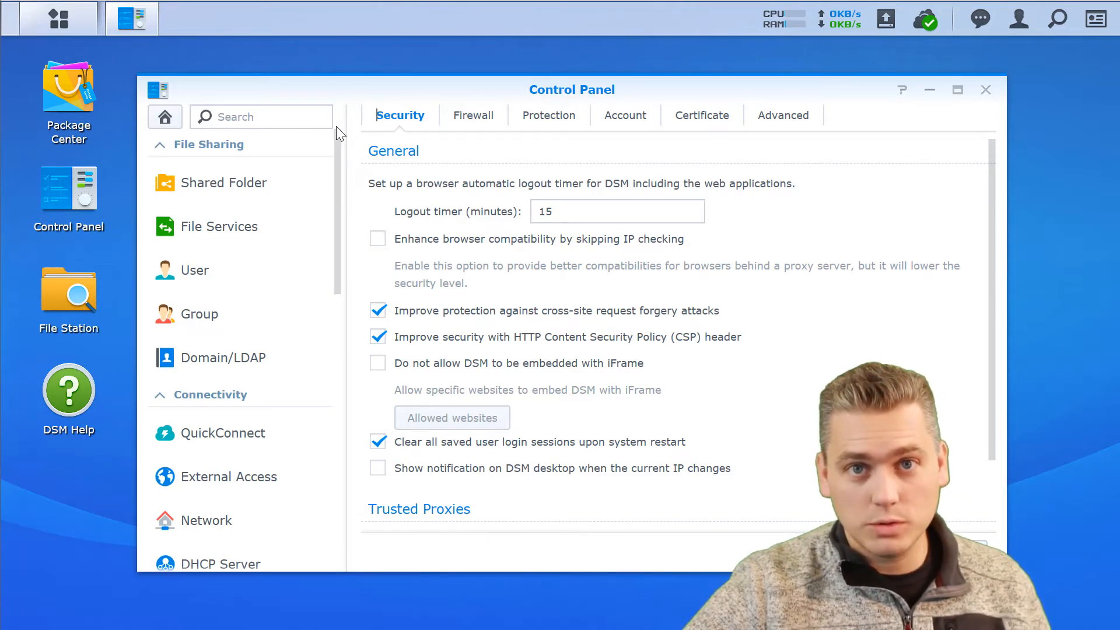
# Close Control Panel without saving, then advance two slides to the PrimaFacie promo.
pyautogui.click(985, 93)
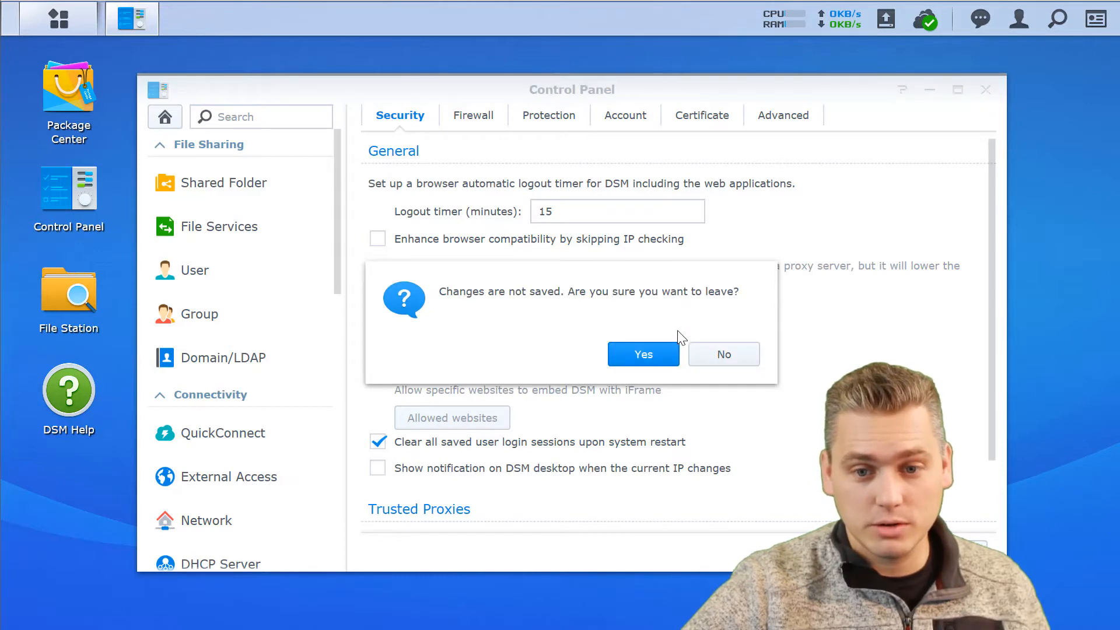
pyautogui.click(654, 354)
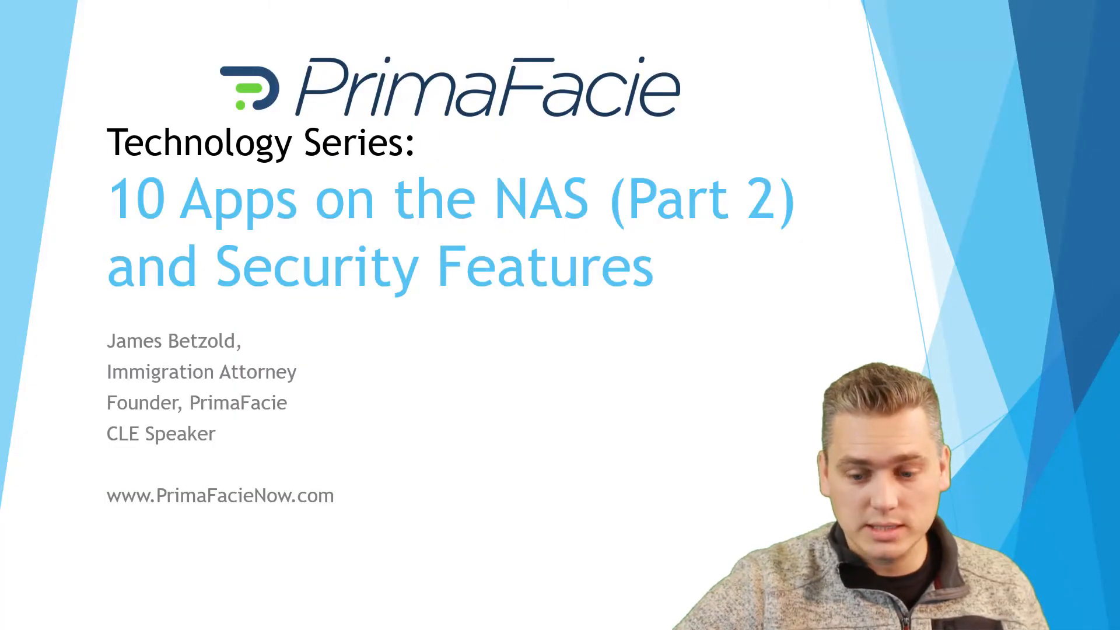
pyautogui.click(533, 482)
pyautogui.click(532, 482)
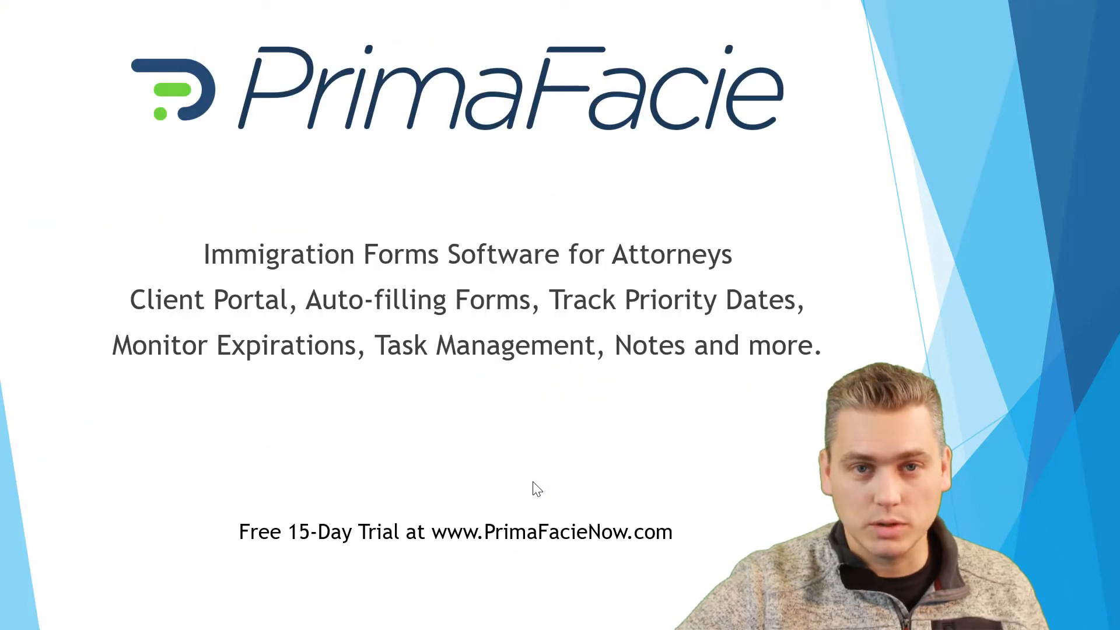